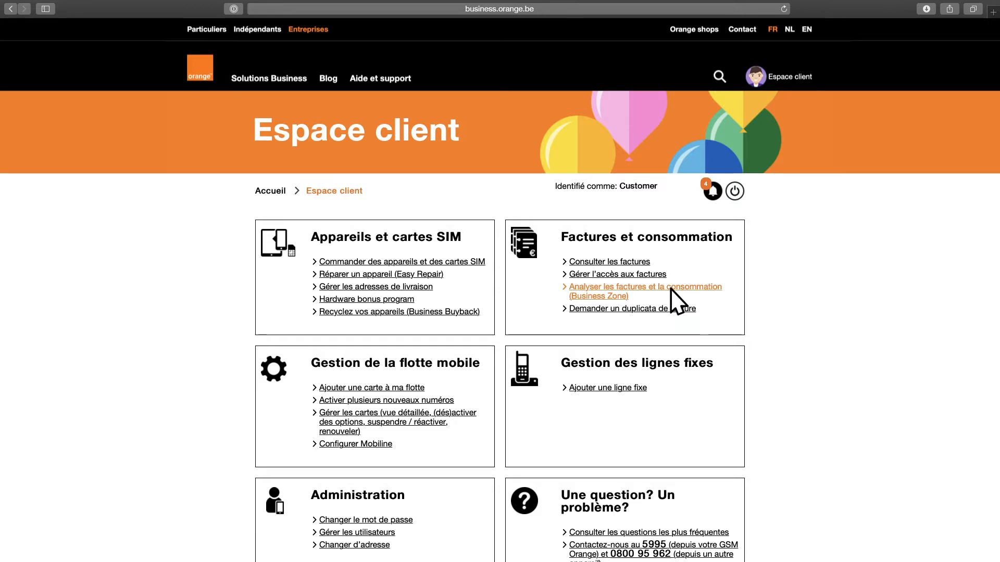
# Open the organisational structure of the hierarchies in the Business Zone configuration
pyautogui.click(671, 289)
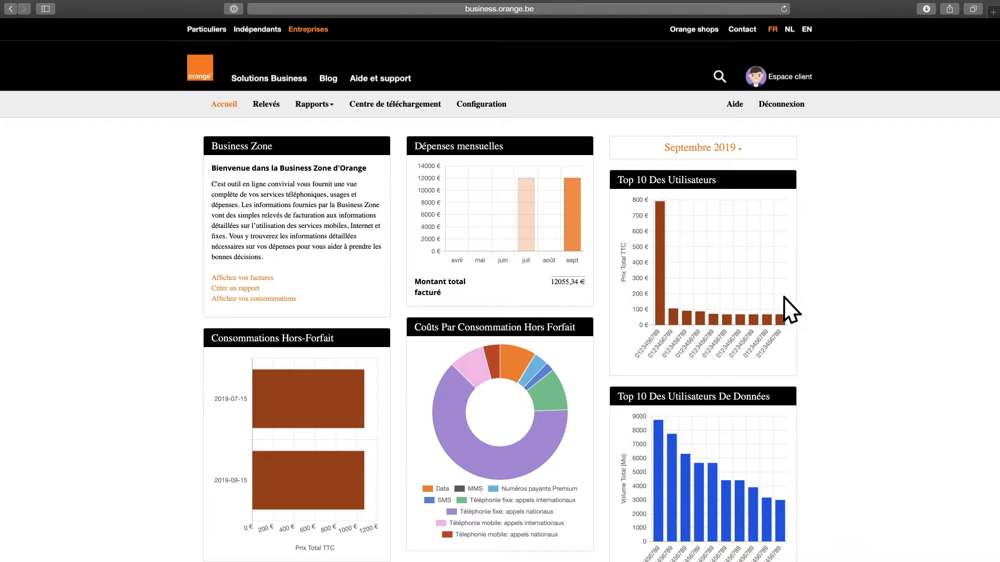
pyautogui.click(498, 107)
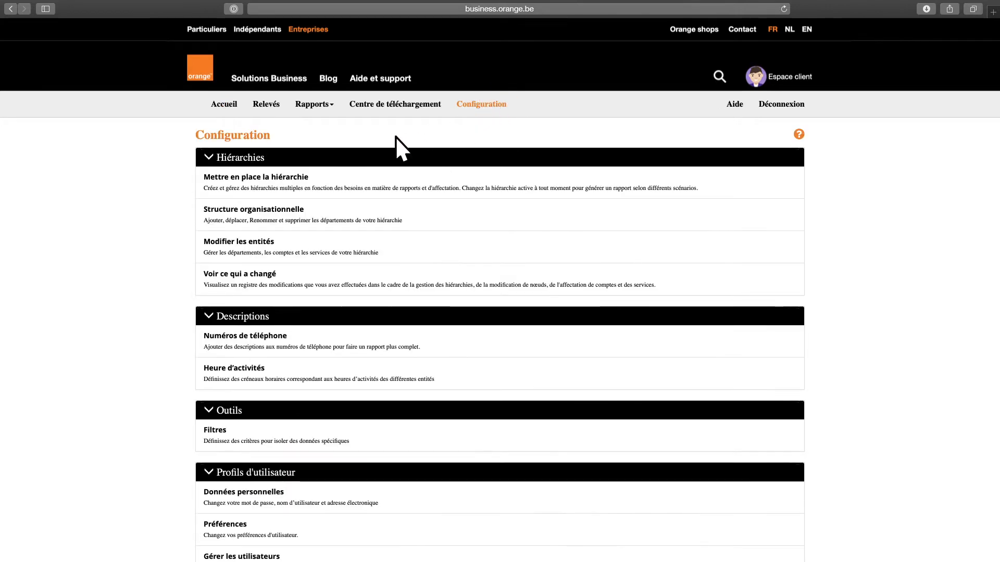
pyautogui.click(258, 179)
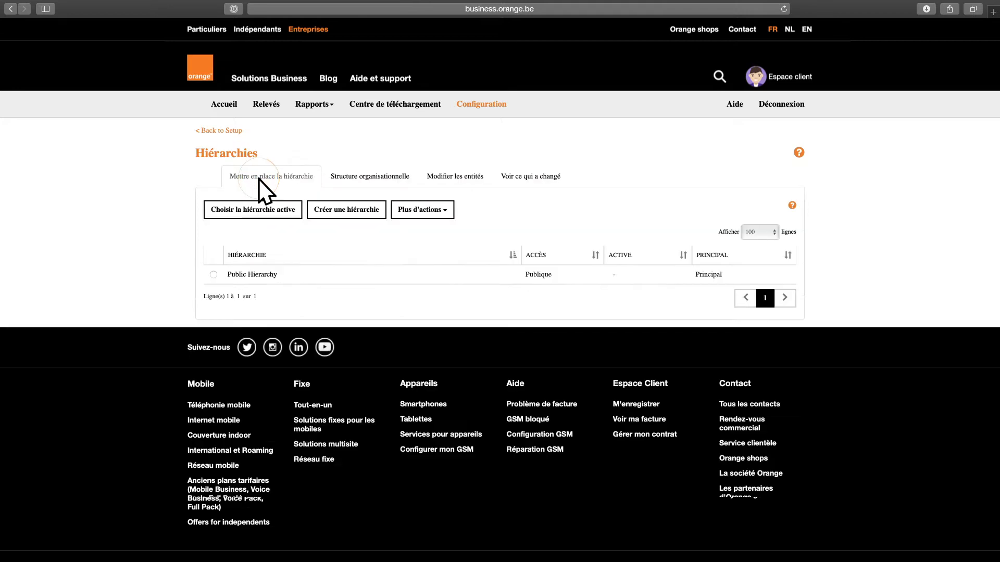
pyautogui.click(375, 177)
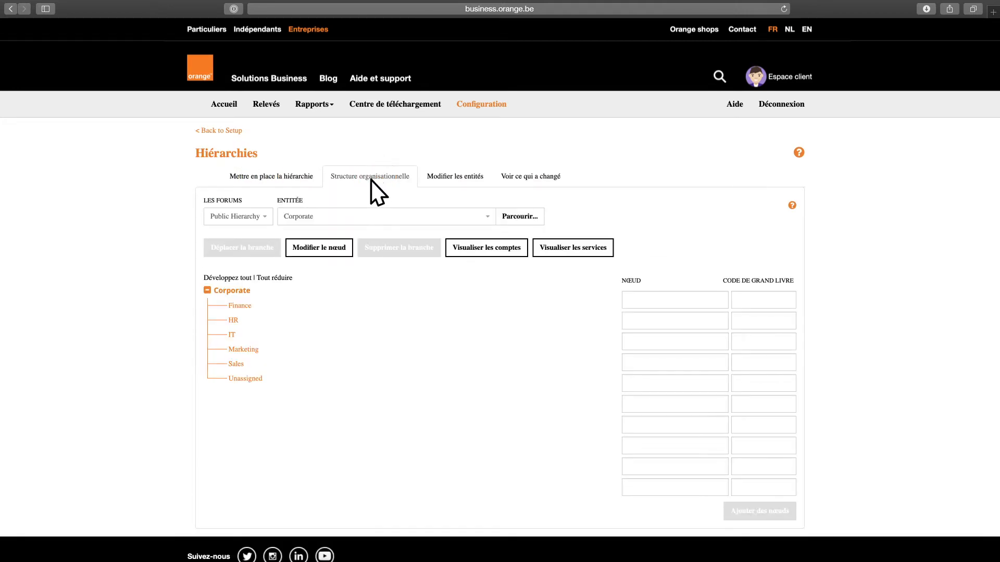
# Add a node named Nouvelle structure with general ledger code 123456 under the Corporate entity of Public Hierarchy
pyautogui.click(330, 216)
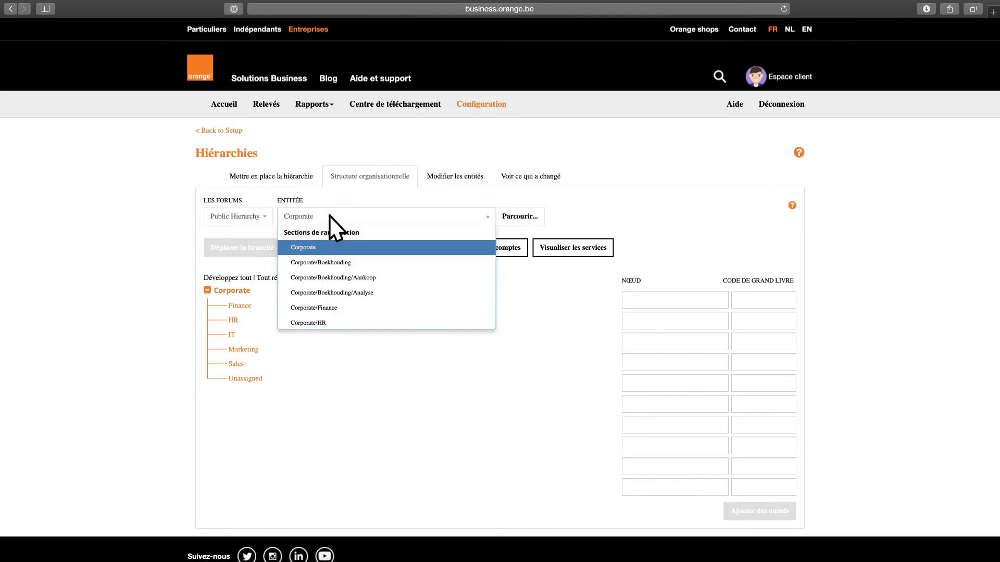
pyautogui.click(329, 215)
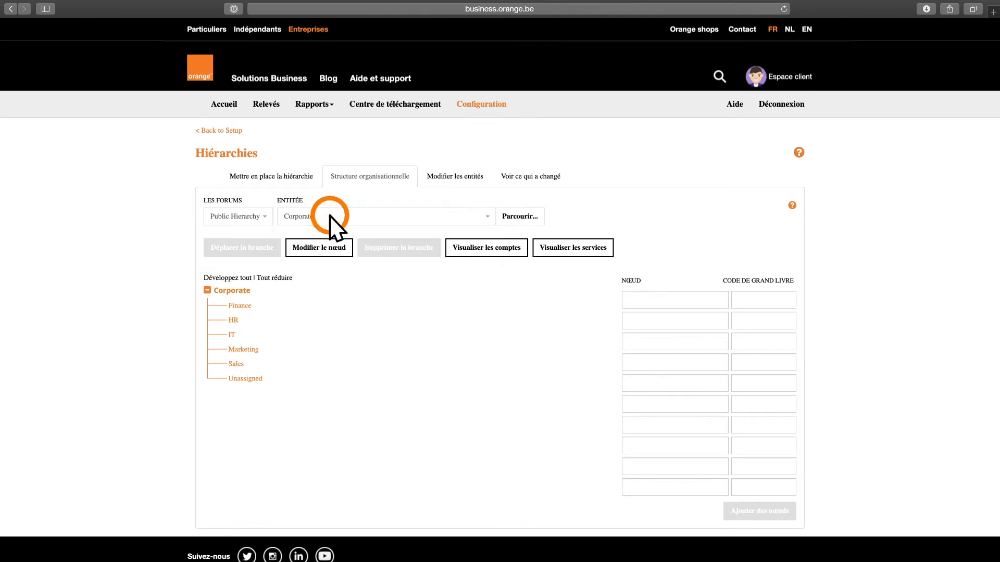
pyautogui.click(717, 301)
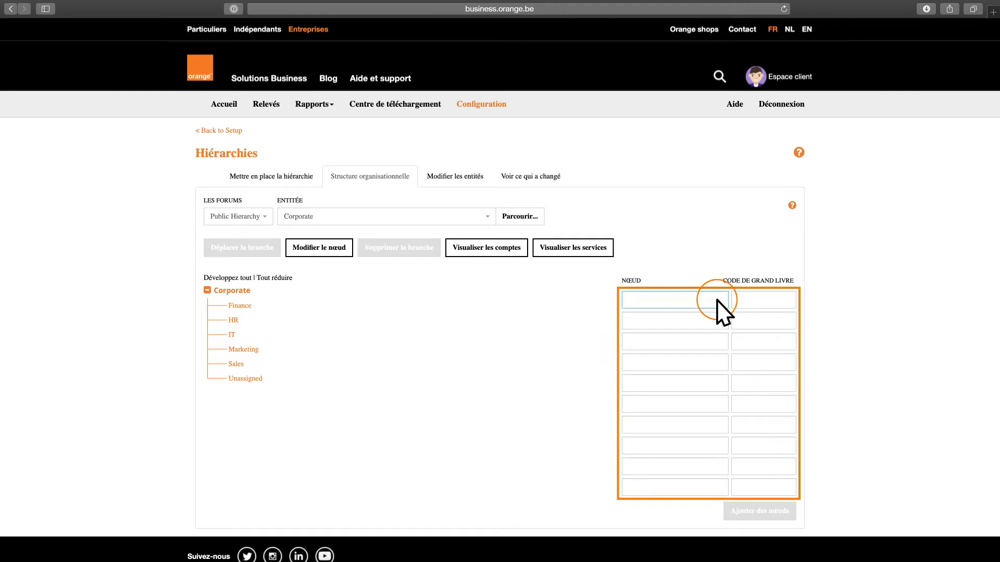
pyautogui.write('Nouvelle structure')
pyautogui.click(781, 301)
pyautogui.write('123456')
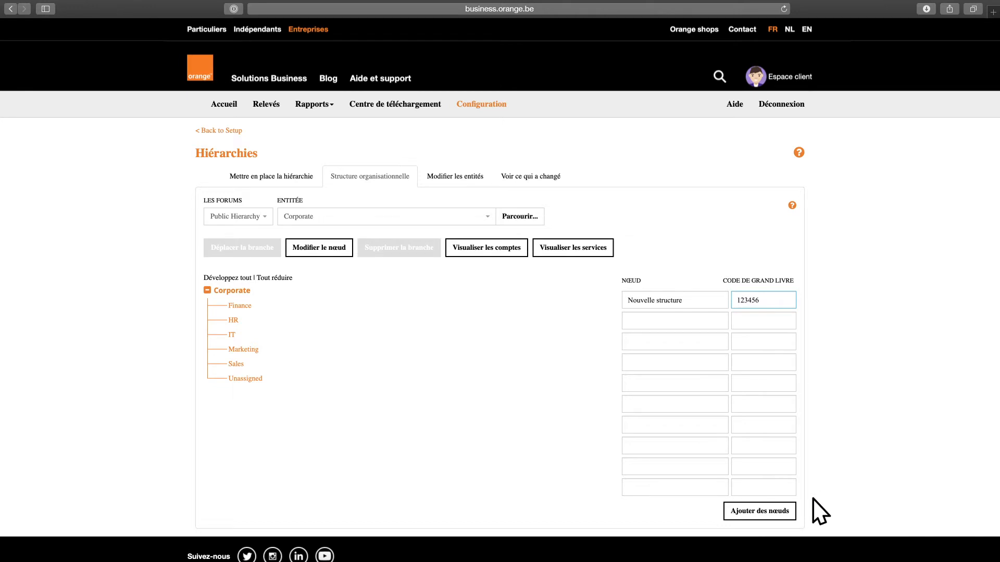
pyautogui.click(778, 517)
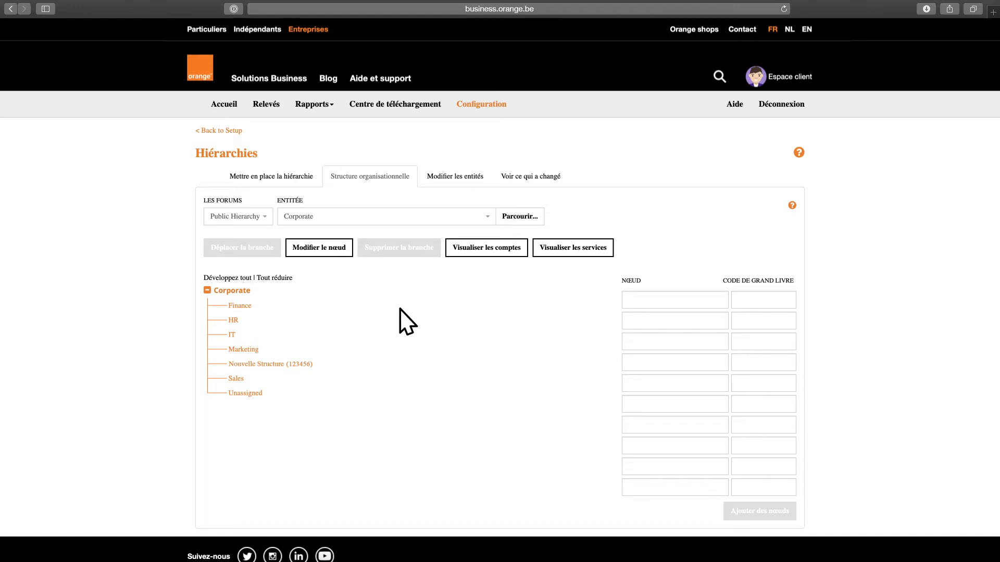
# View the Corporate accounts and move the account described as COMPTE 1 to the Corporate destination
pyautogui.click(492, 255)
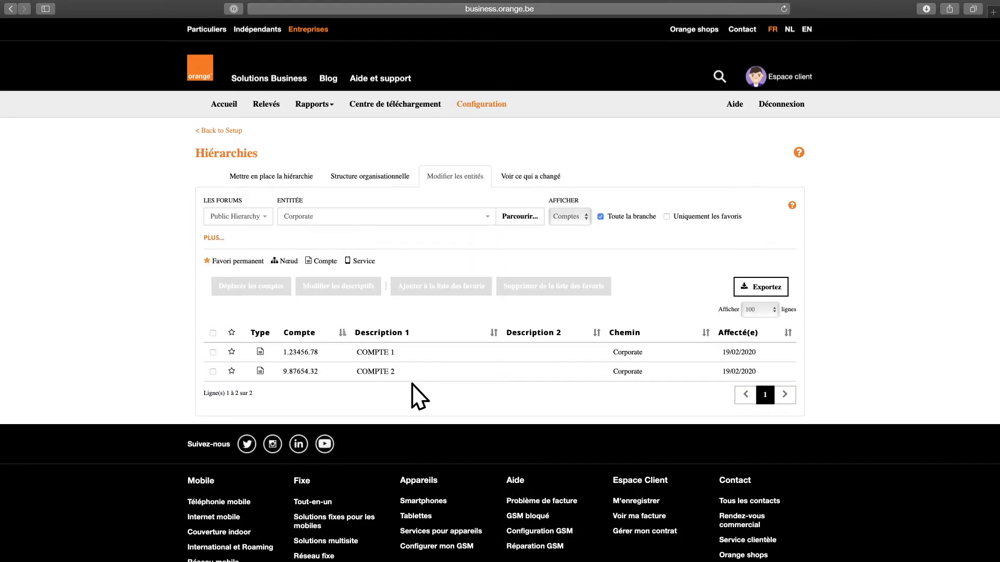
pyautogui.click(213, 352)
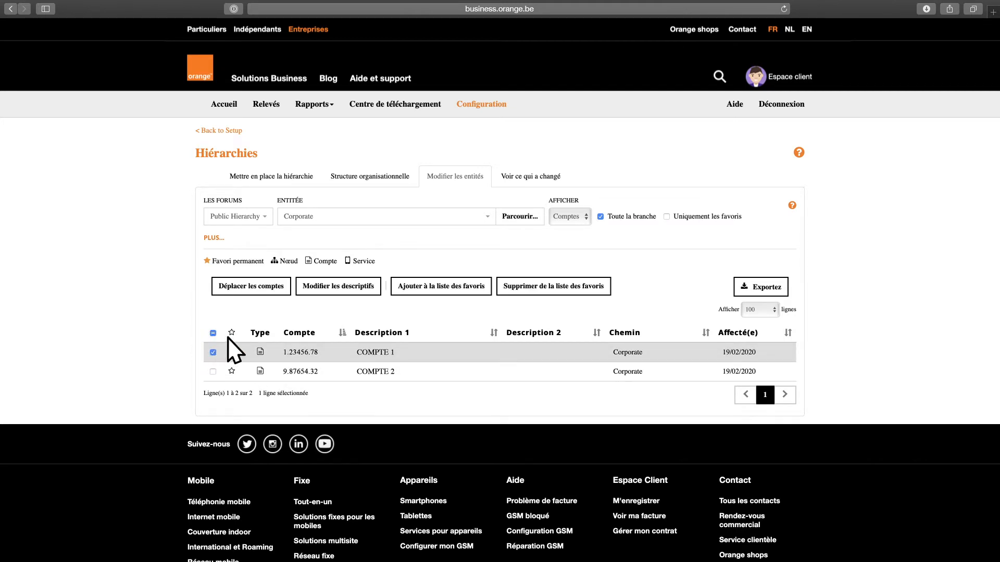
pyautogui.click(240, 290)
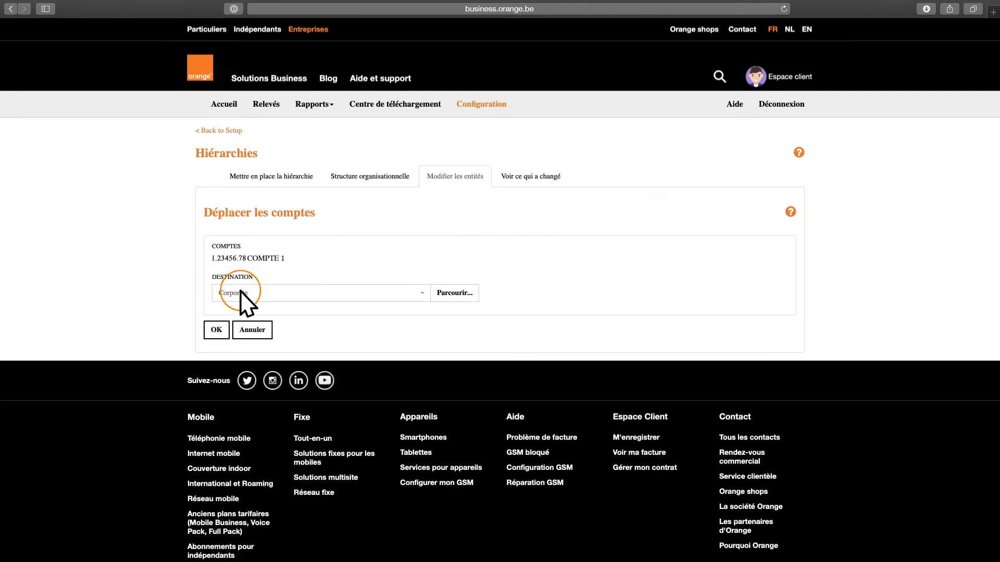
pyautogui.click(379, 294)
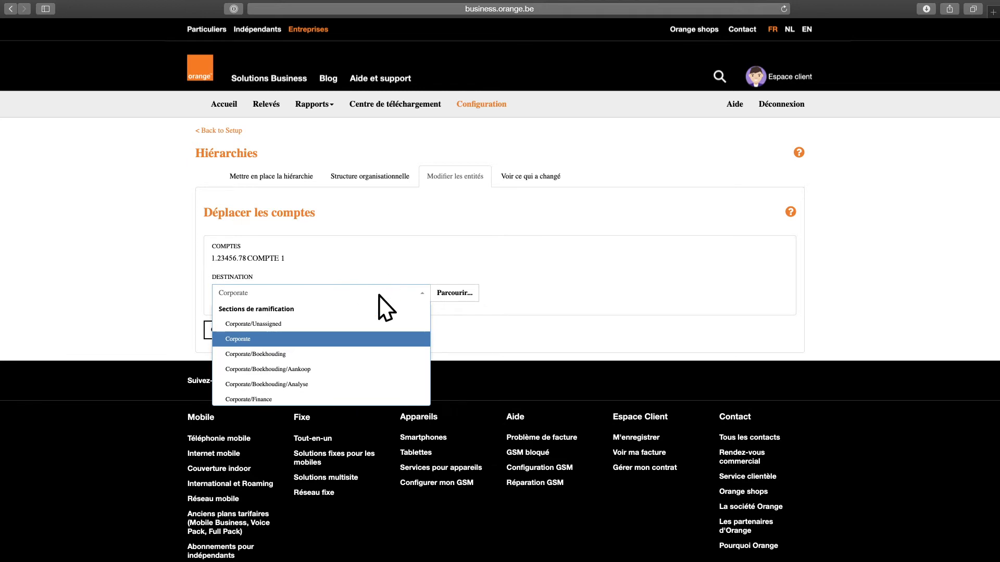
pyautogui.click(379, 295)
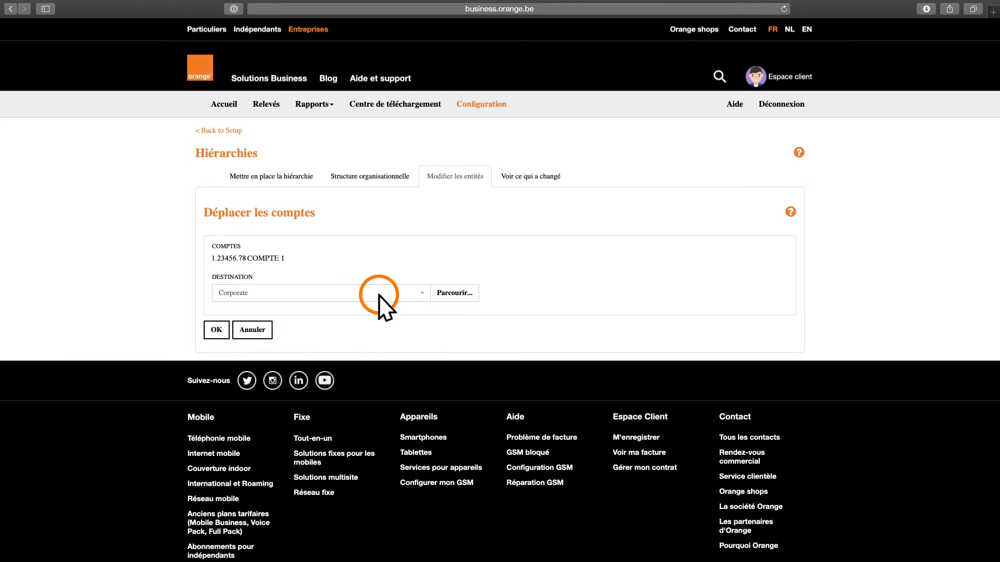
pyautogui.click(220, 333)
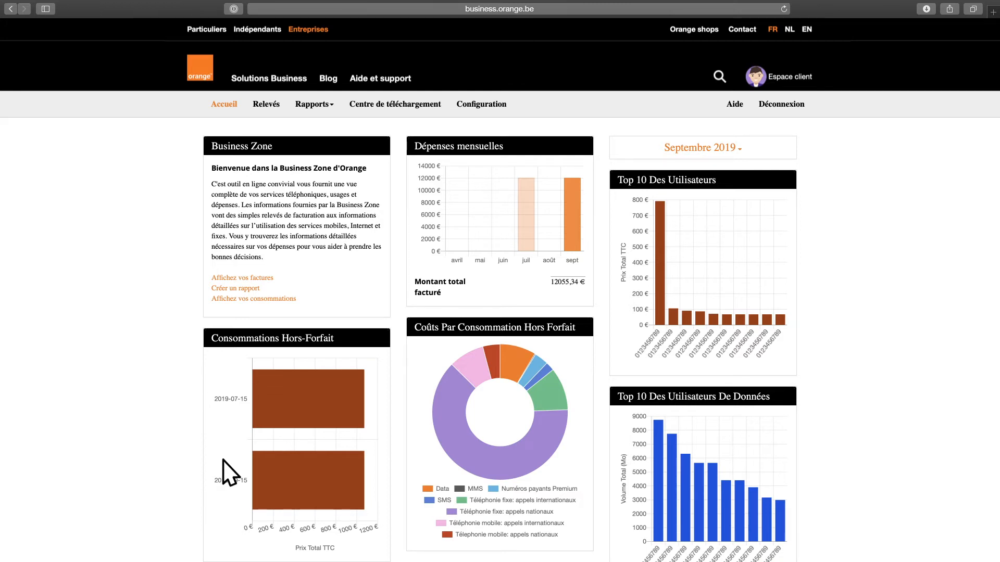
# Open the phone number descriptions in the configuration and start a description import by browsing for a CSV file
pyautogui.click(493, 104)
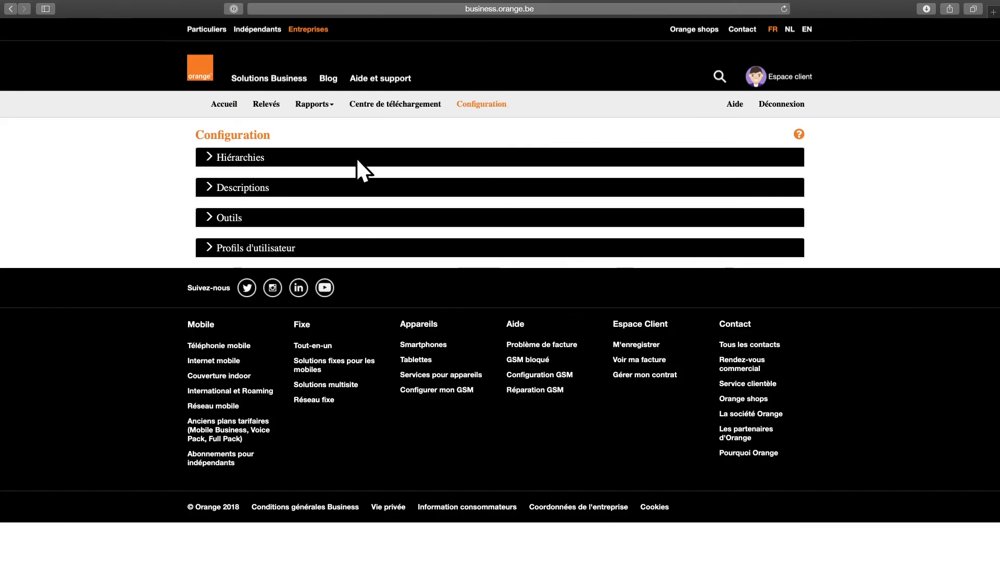
pyautogui.click(281, 186)
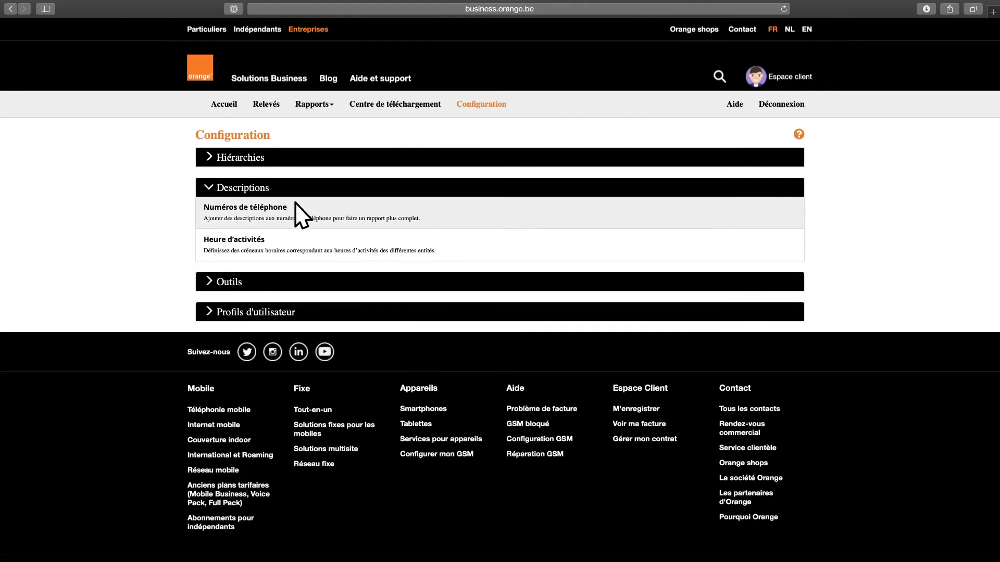
pyautogui.click(297, 205)
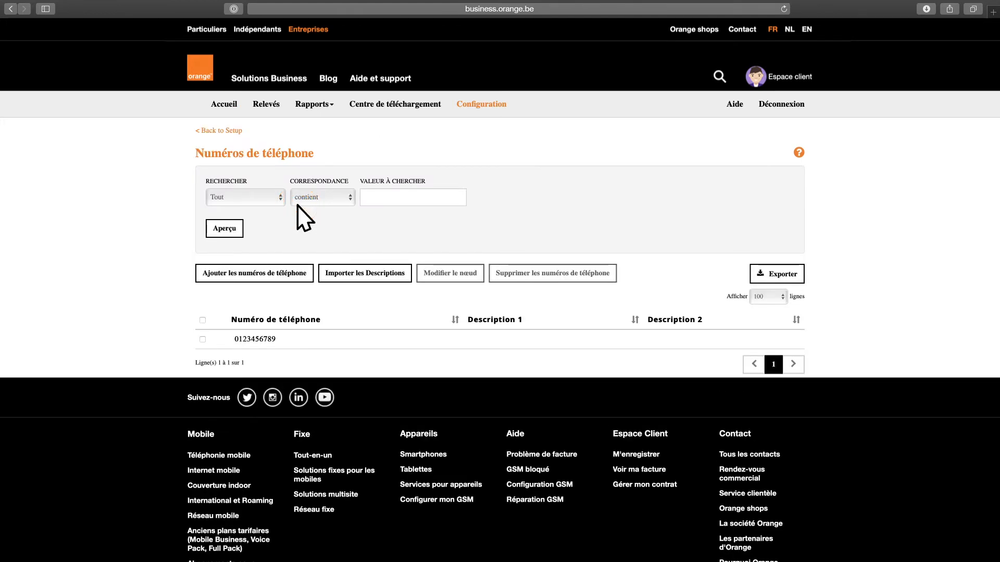
pyautogui.click(377, 278)
pyautogui.click(361, 109)
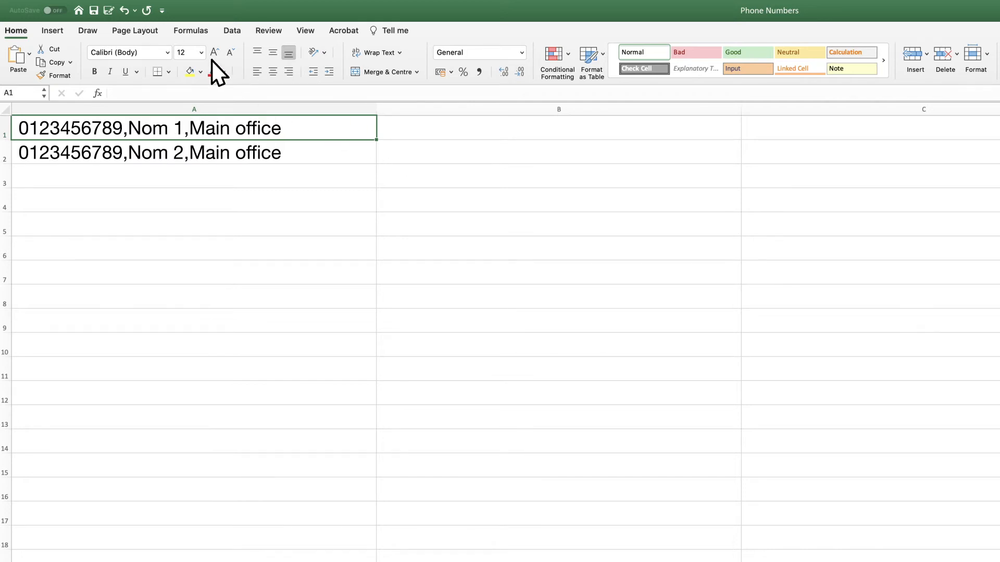
# Switch to Excel and save the Phone Numbers workbook in CSV format in the Documents folder
pyautogui.click(108, 11)
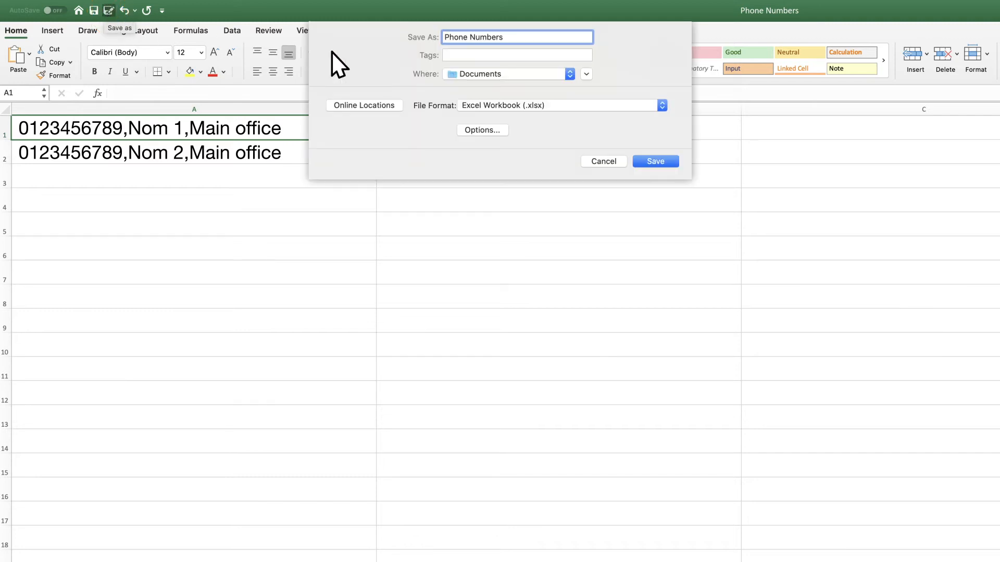
pyautogui.click(661, 106)
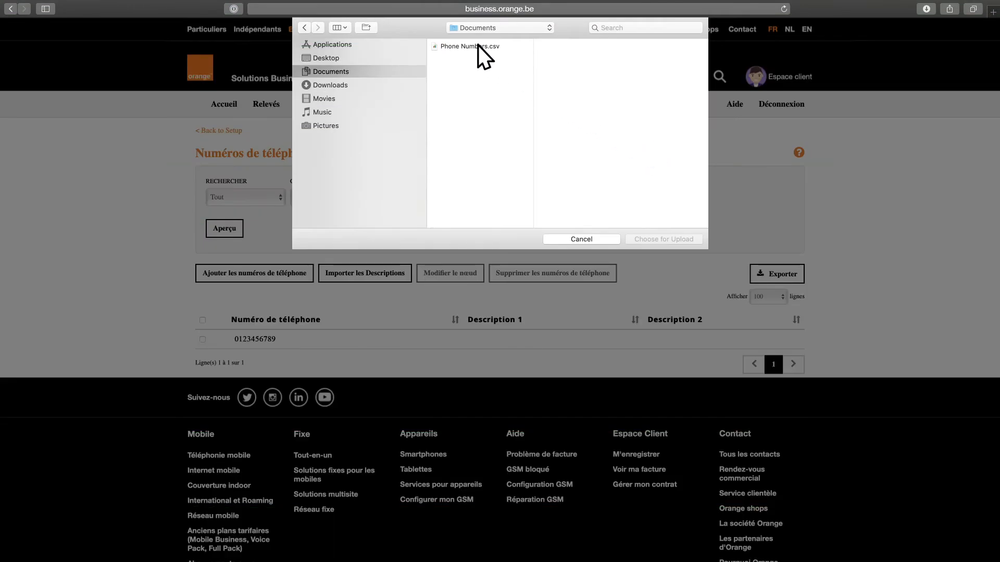
# Choose Phone Numbers.csv for upload and import it with the option to replace existing descriptions
pyautogui.click(478, 46)
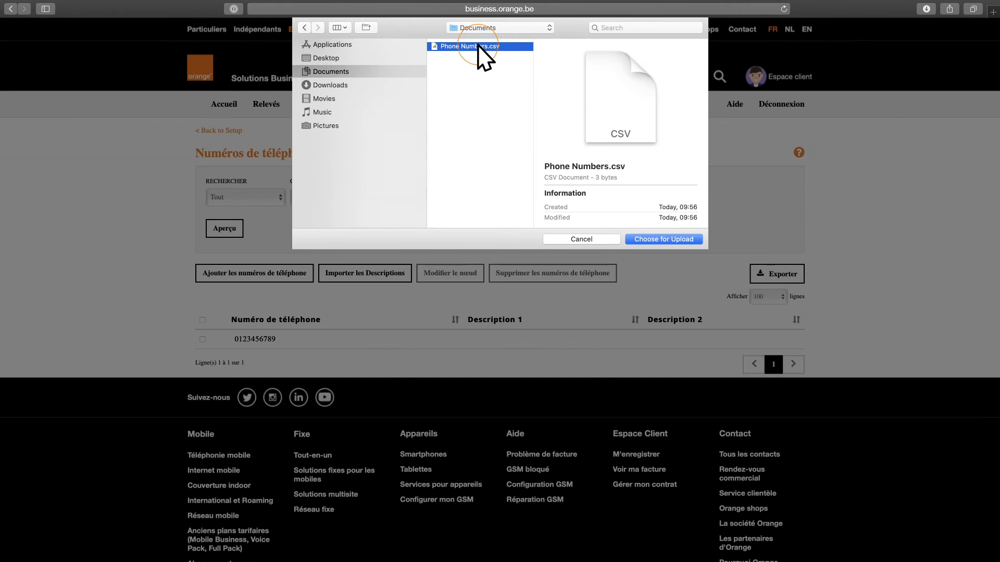
pyautogui.click(663, 239)
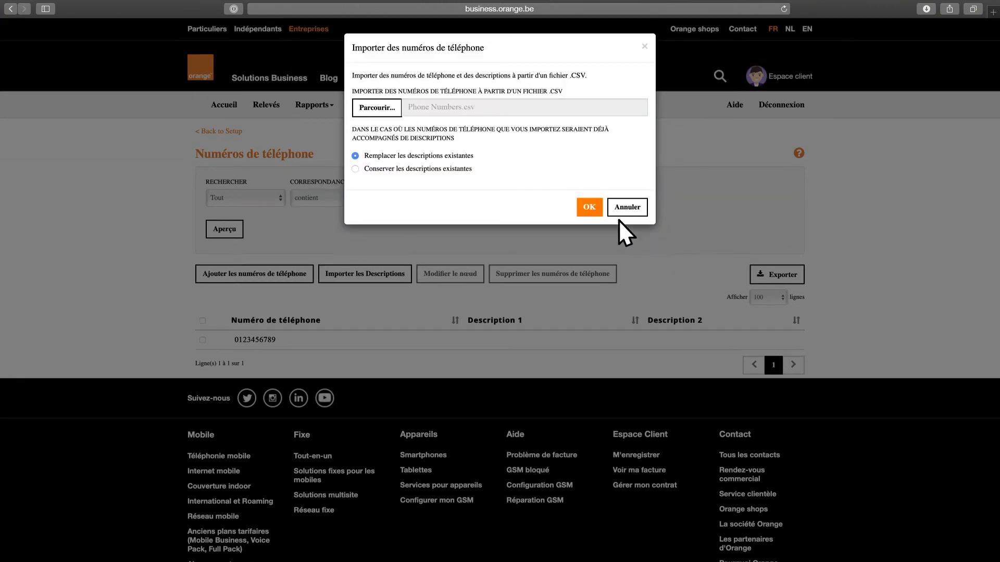
pyautogui.click(594, 208)
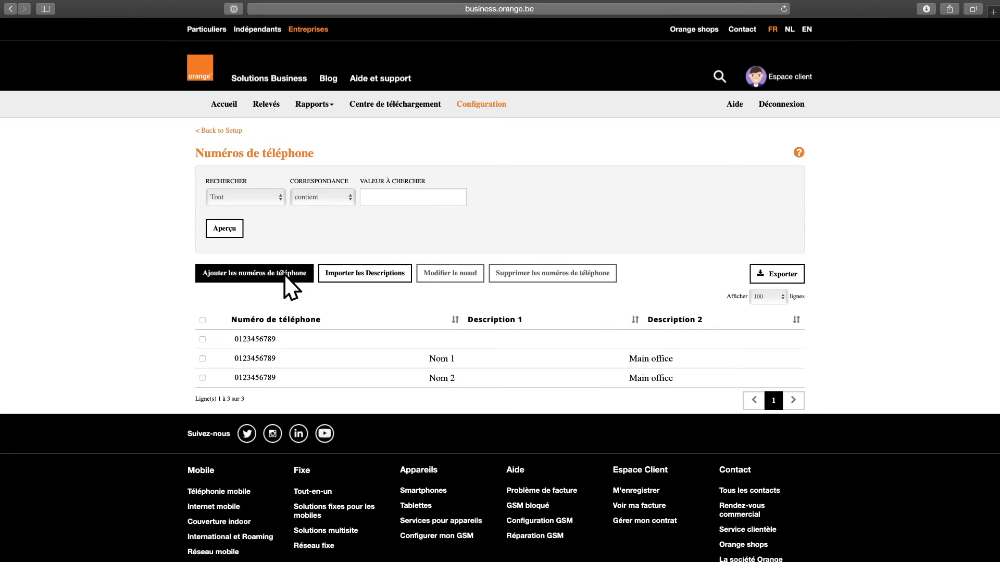
# Add one phone number manually with the descriptions Nom 3 and Main office, and save it
pyautogui.click(260, 276)
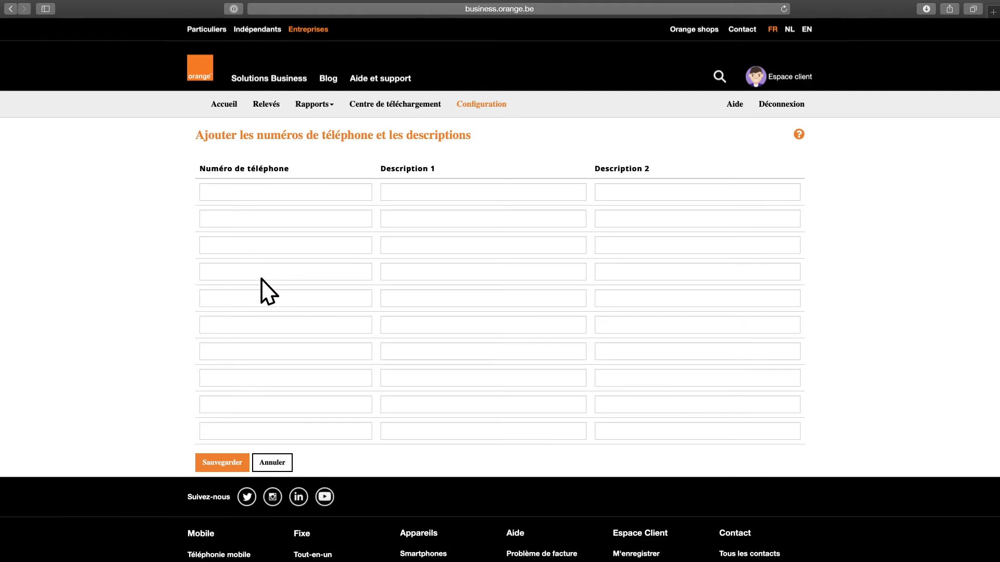
pyautogui.write('0123456789')
pyautogui.press('Tab')
pyautogui.write('Nom 3')
pyautogui.press('Tab')
pyautogui.write('Main office')
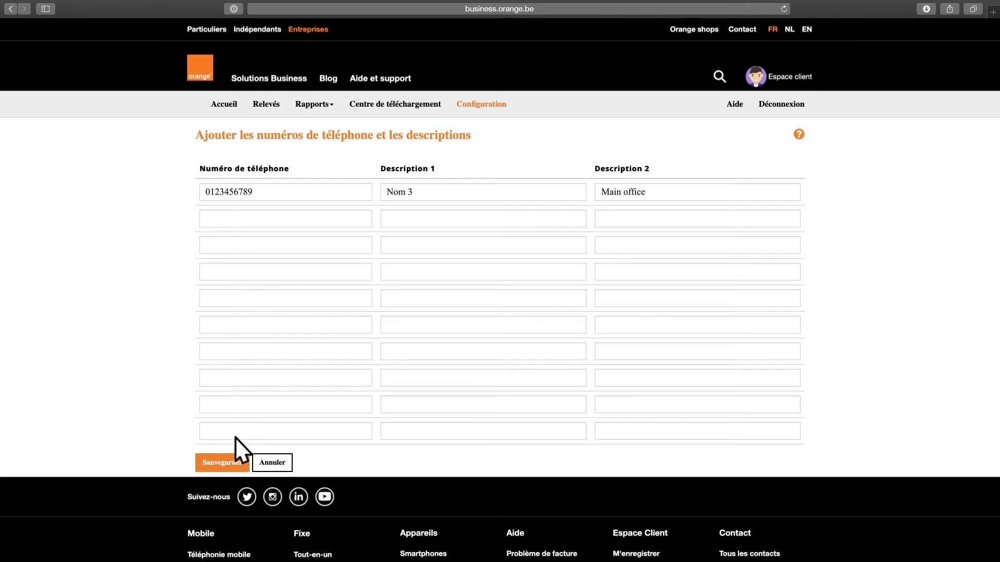
pyautogui.click(232, 467)
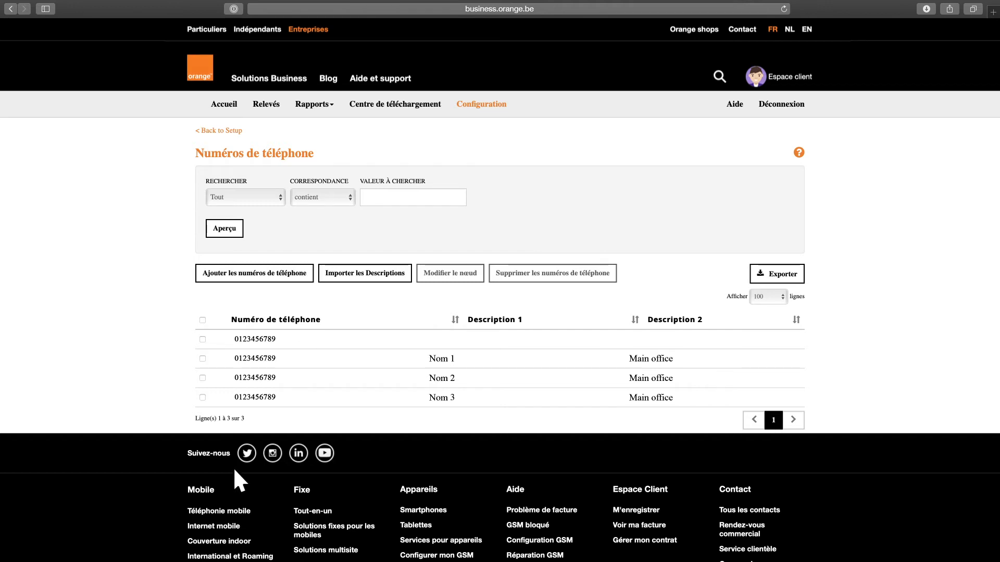
# Return to the organisational structure in the hierarchy configuration and display the services of the Corporate entity
pyautogui.click(489, 105)
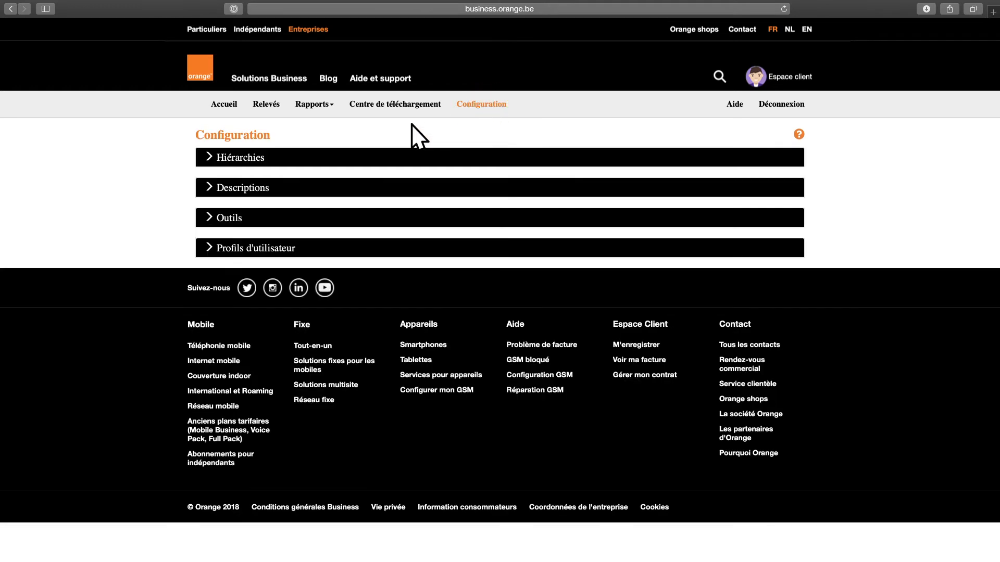
pyautogui.click(280, 157)
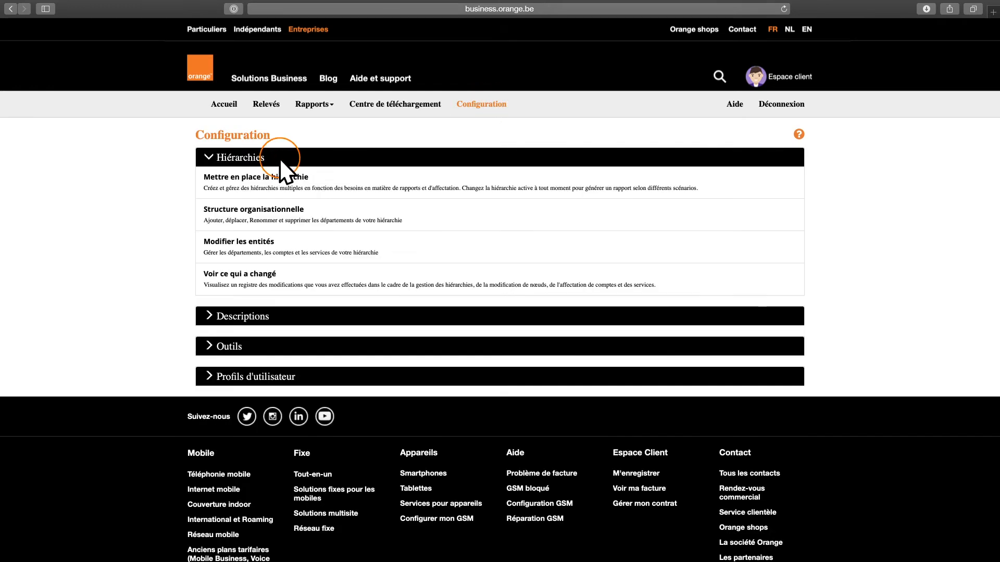
pyautogui.click(263, 224)
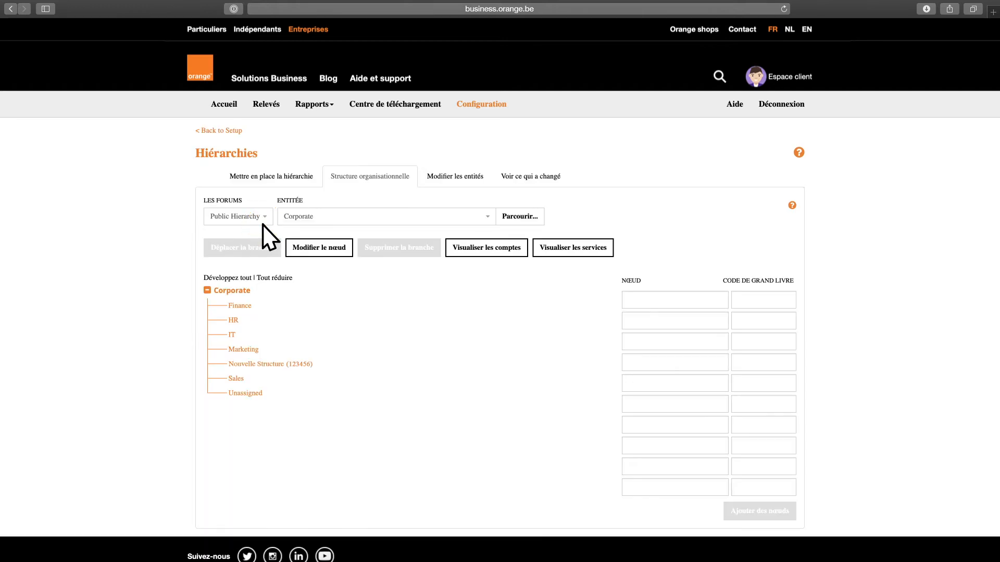
pyautogui.click(566, 249)
# Select the services described as Nom 1, Nom 2 and Nom 3 and move them to the Corporate destination
pyautogui.click(213, 371)
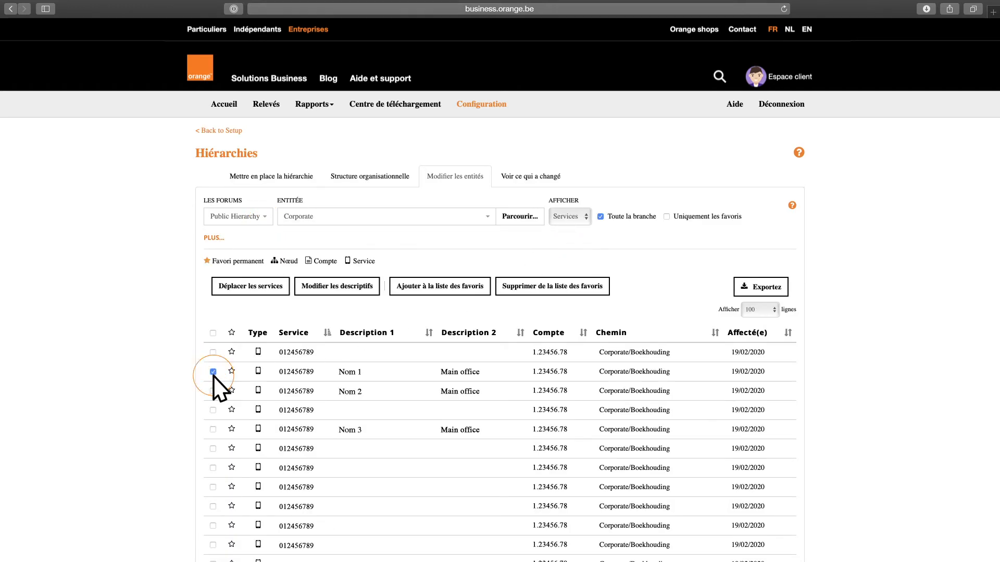
pyautogui.click(213, 429)
pyautogui.click(242, 292)
pyautogui.click(421, 314)
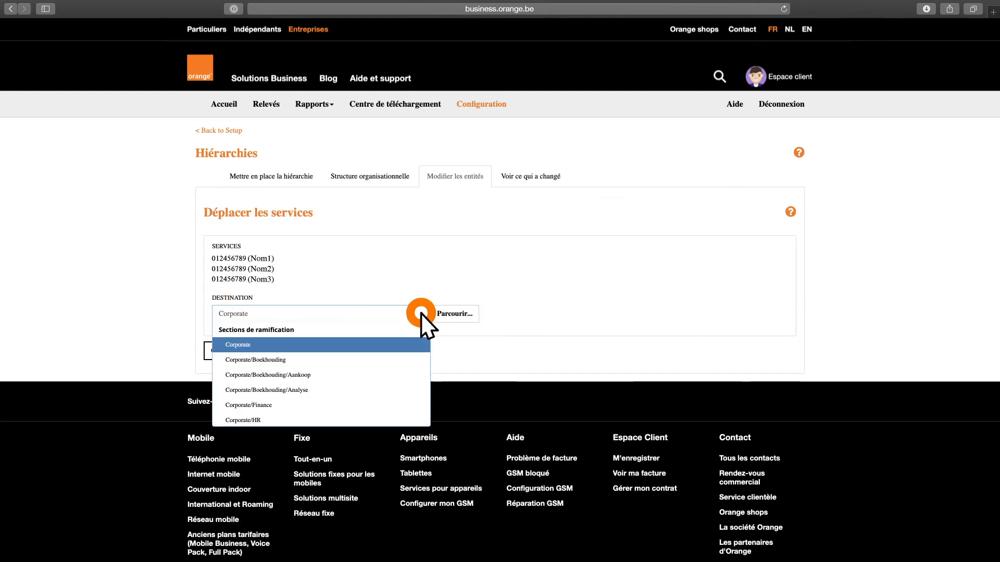
pyautogui.click(405, 344)
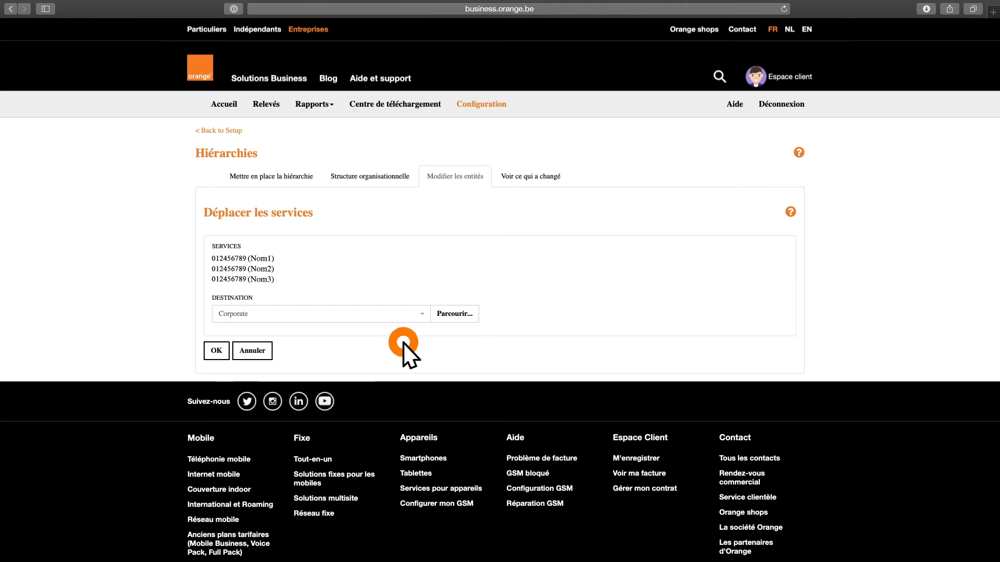
pyautogui.click(219, 351)
pyautogui.click(223, 344)
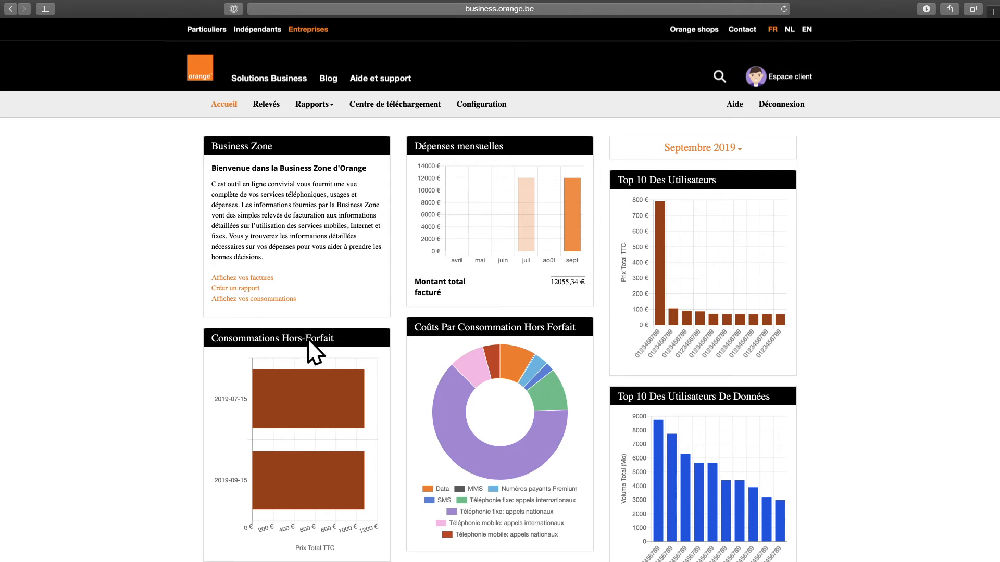
# Open the detail of the out-of-plan consumption costs for Téléphonie fixe: appels nationaux from the home dashboard
pyautogui.moveTo(324, 376)
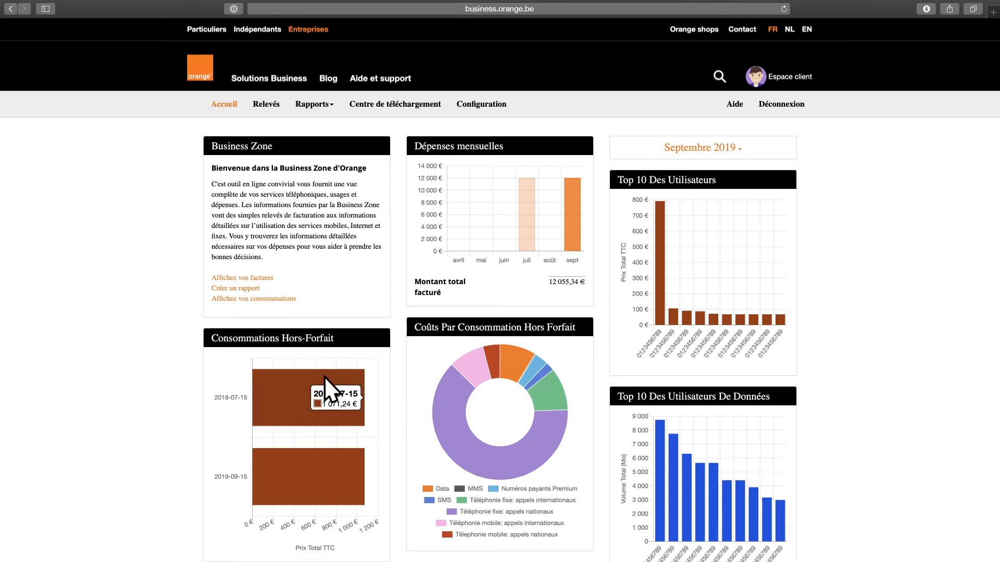
pyautogui.click(342, 415)
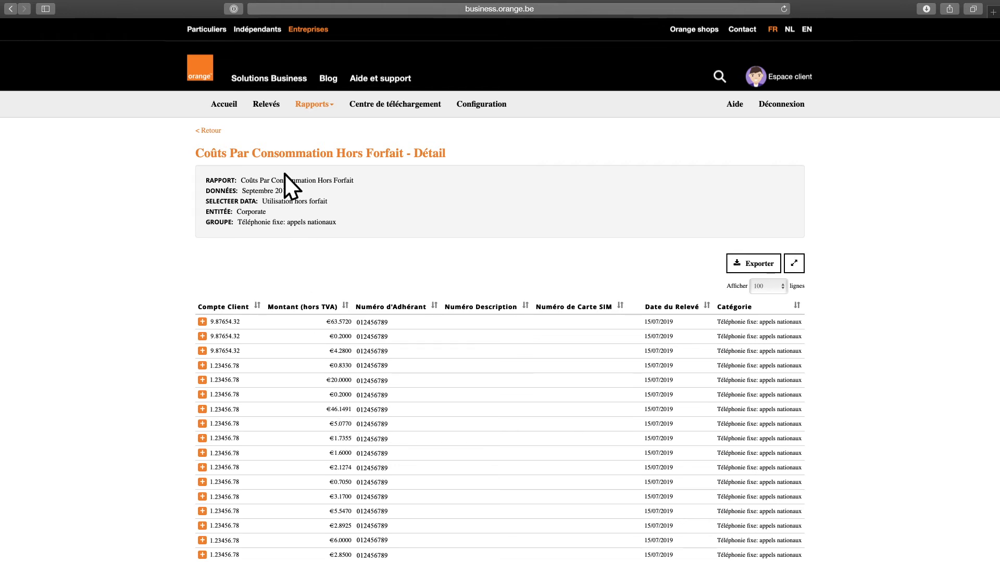
# Open the September 2019 statement of COMPTE 1 and expand it to show the full breakdown of charges
pyautogui.click(266, 105)
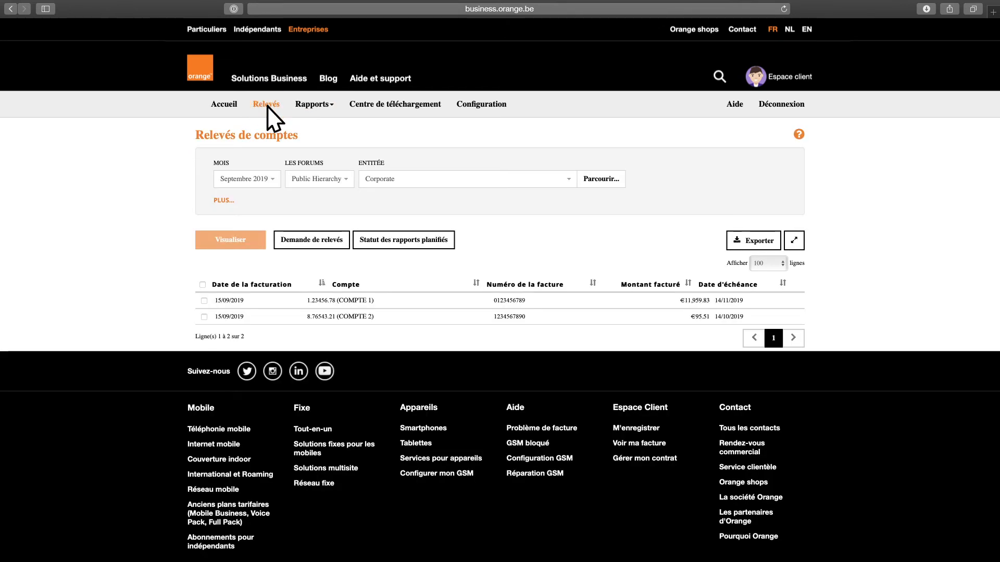
pyautogui.click(285, 301)
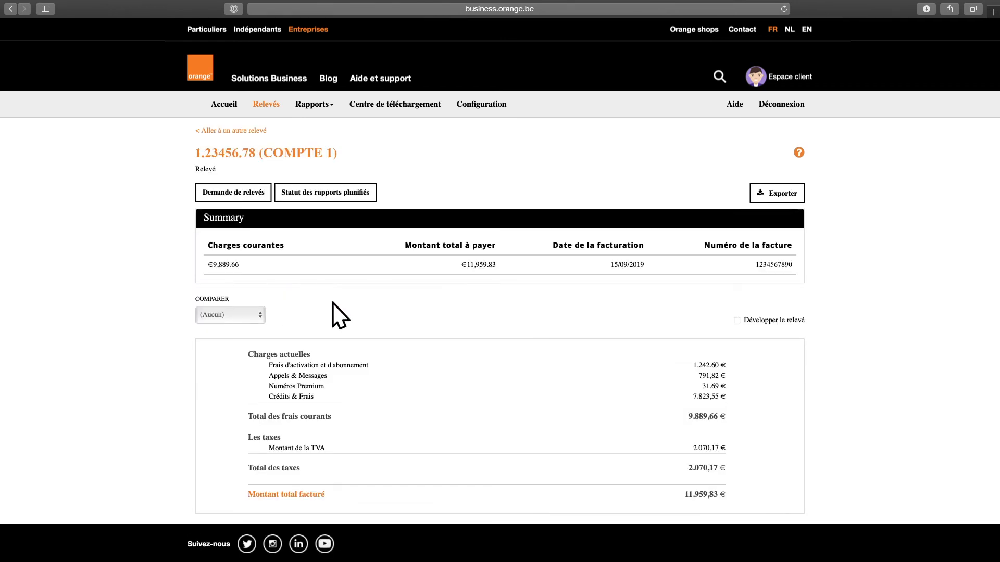
pyautogui.click(736, 321)
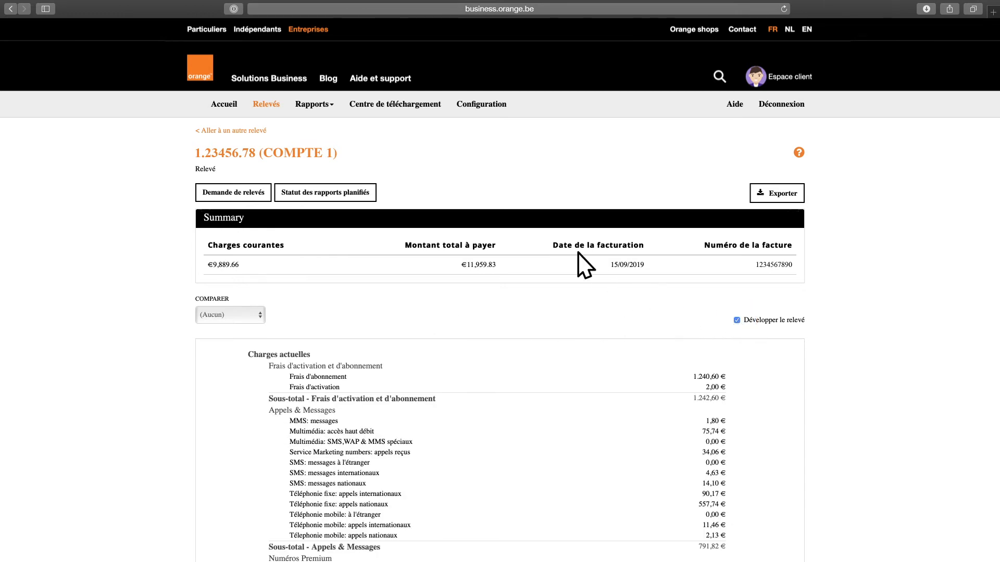
# Open the Coût Par Abonné summary report and export its table in PDF format
pyautogui.click(317, 103)
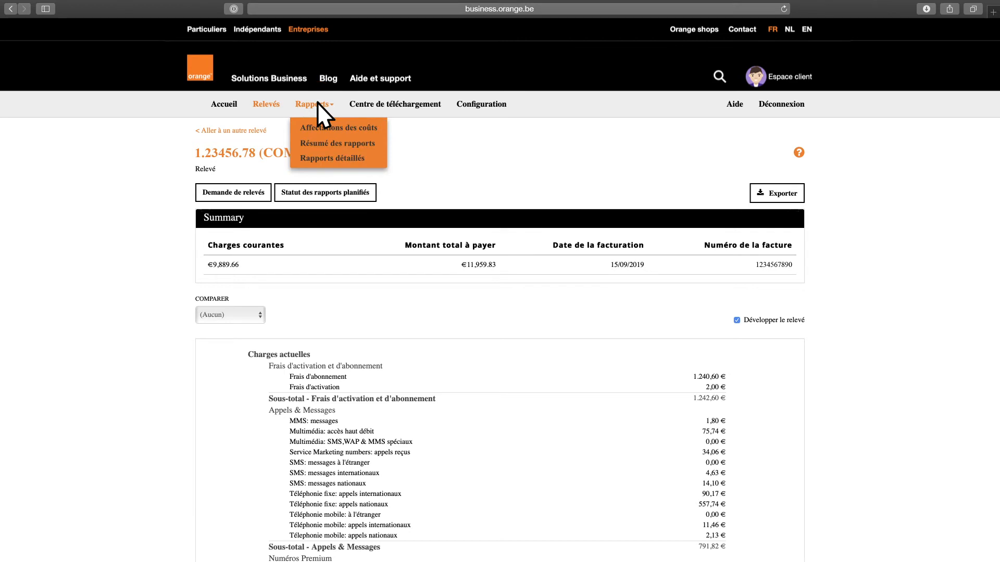
pyautogui.click(318, 145)
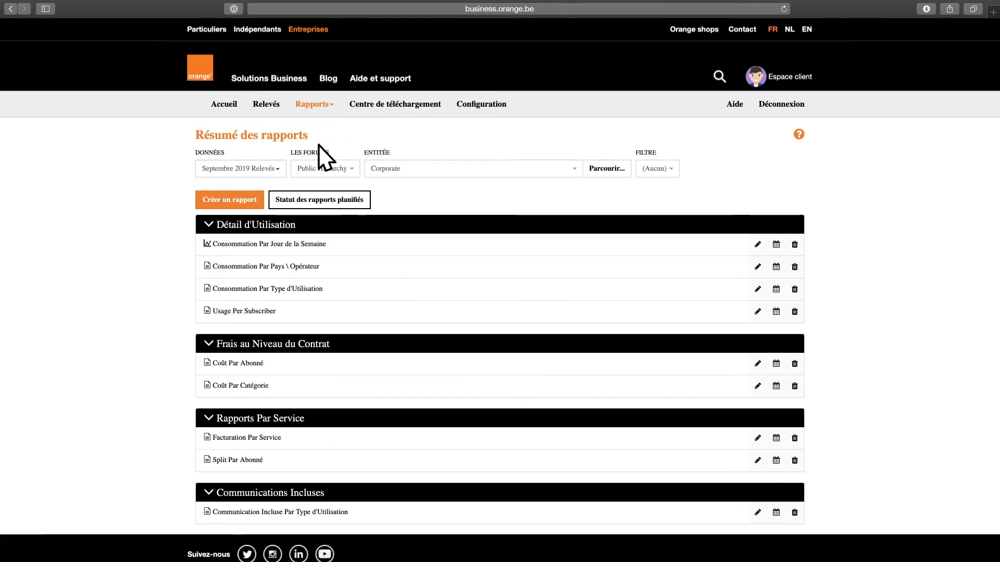
pyautogui.click(292, 365)
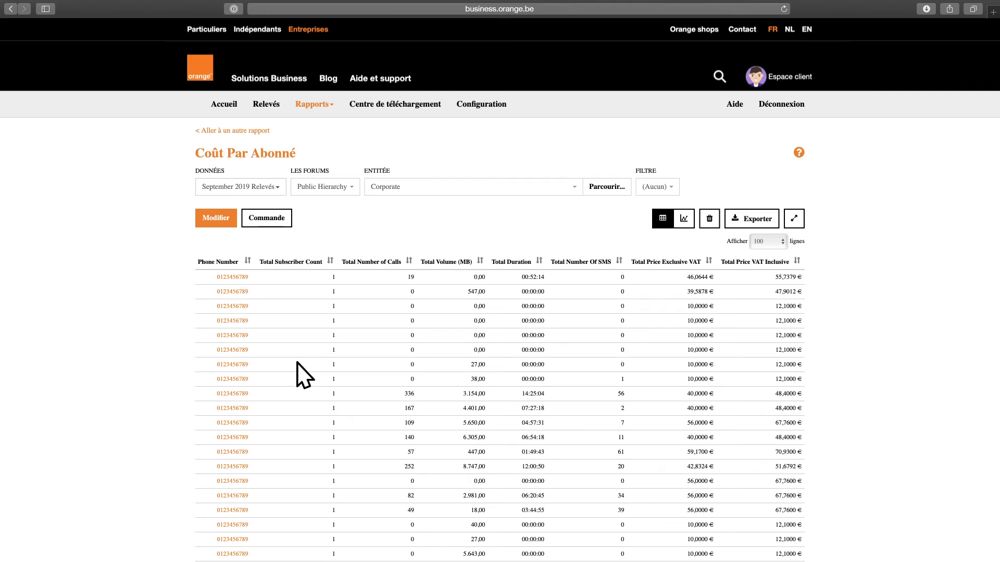
pyautogui.click(767, 224)
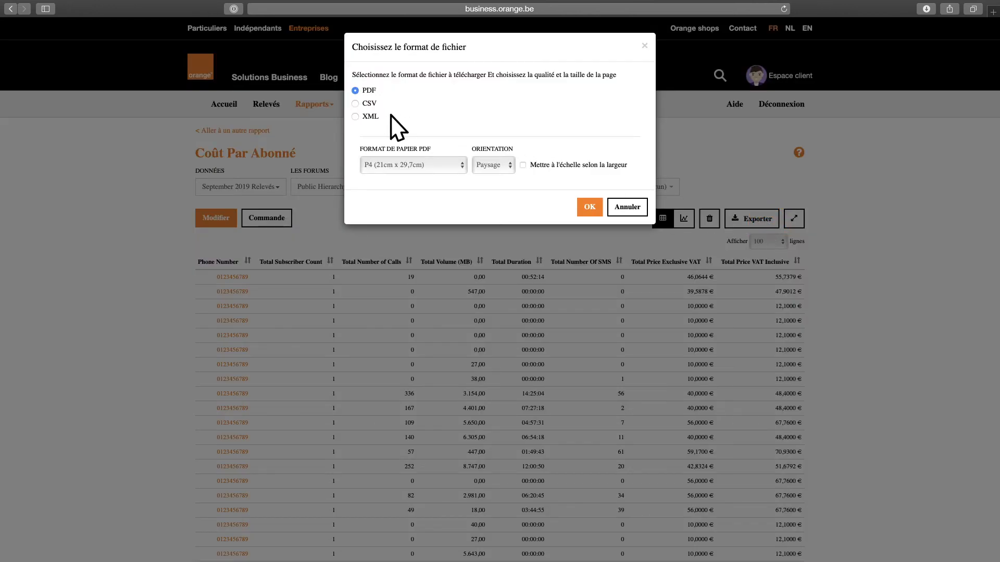
pyautogui.click(596, 211)
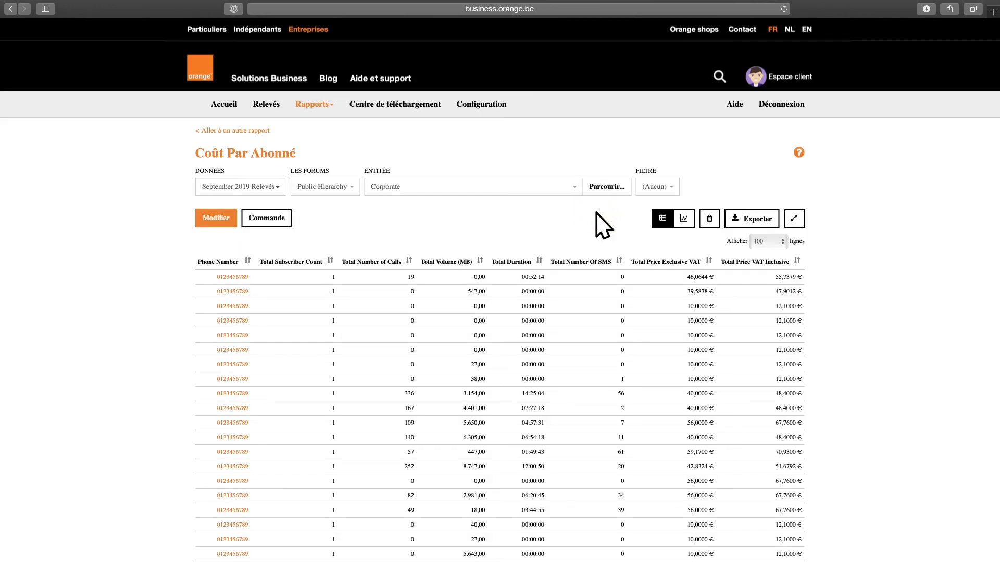
# Display the Coût Par Abonné report as a chart and check its image export formats without exporting
pyautogui.click(692, 224)
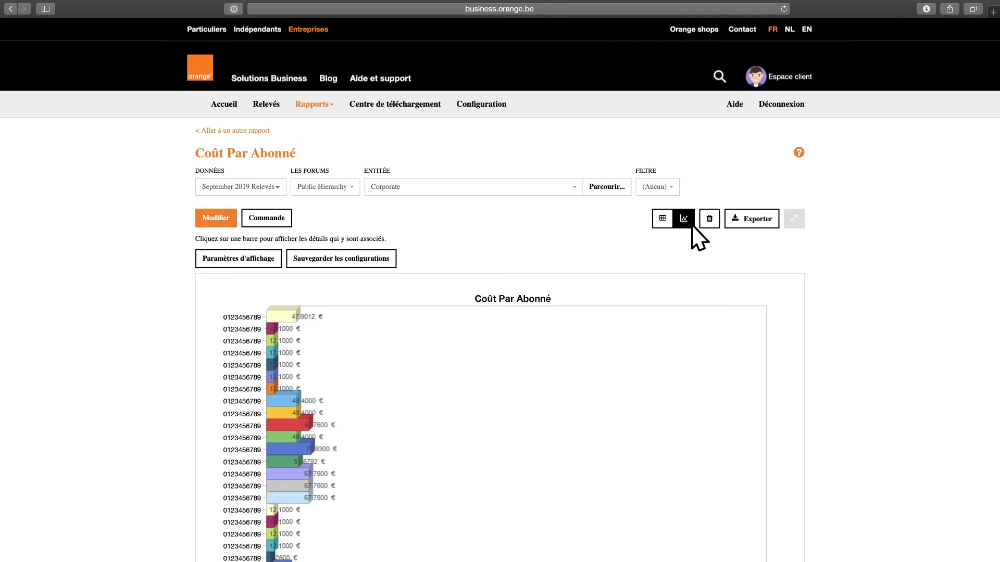
pyautogui.click(758, 225)
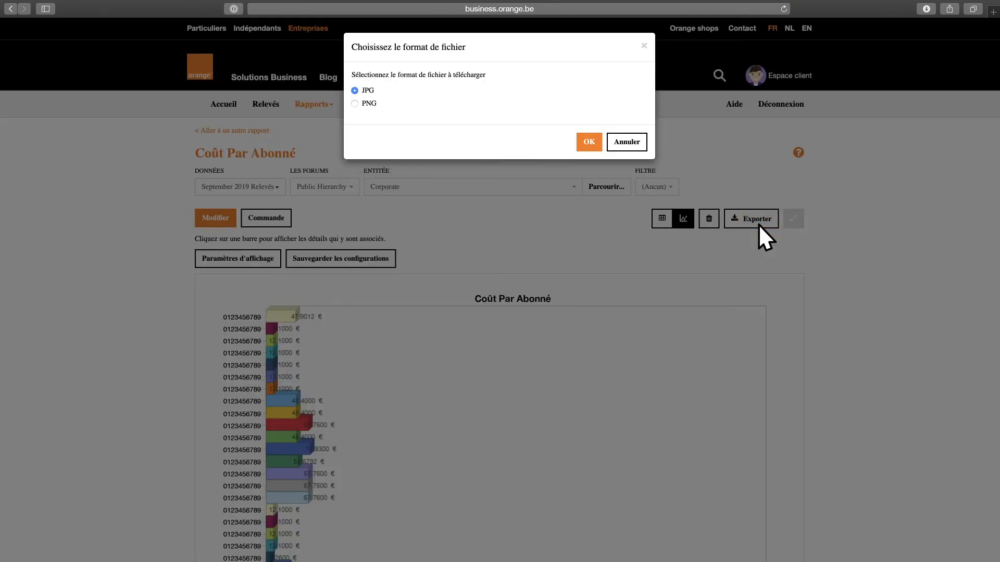
pyautogui.click(630, 147)
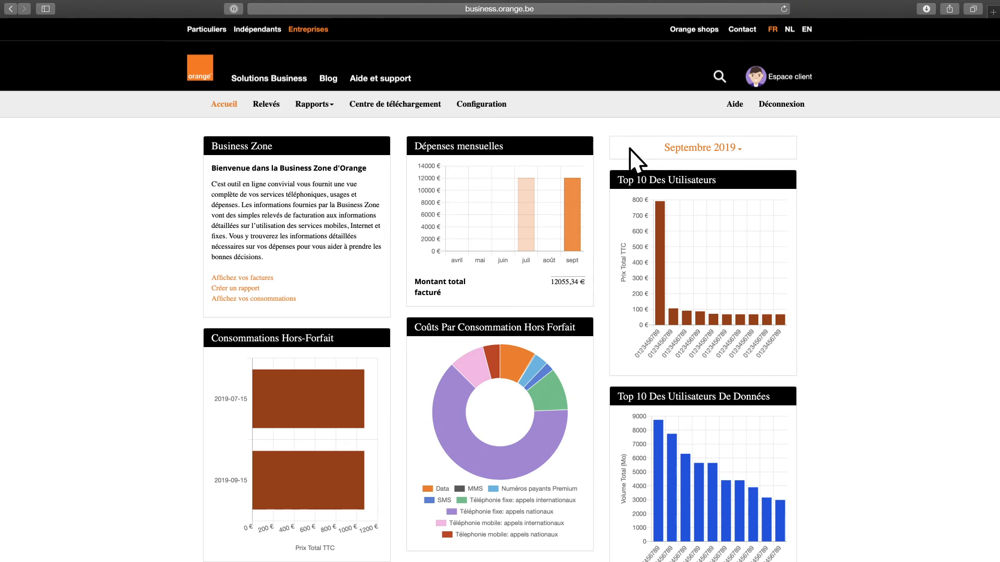
# Start a new detailed report of the type Détail d'Utilisation
pyautogui.click(313, 104)
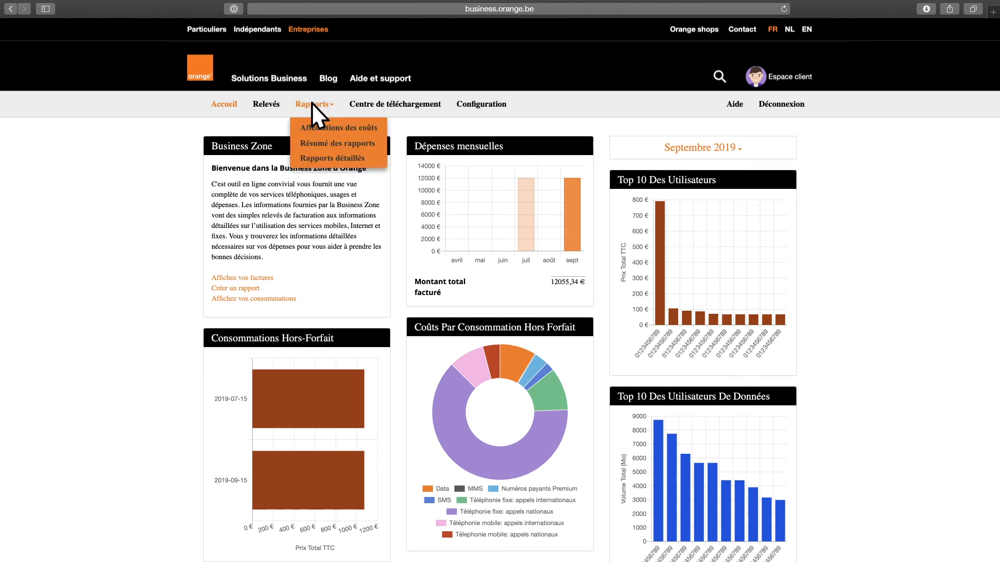
pyautogui.click(311, 158)
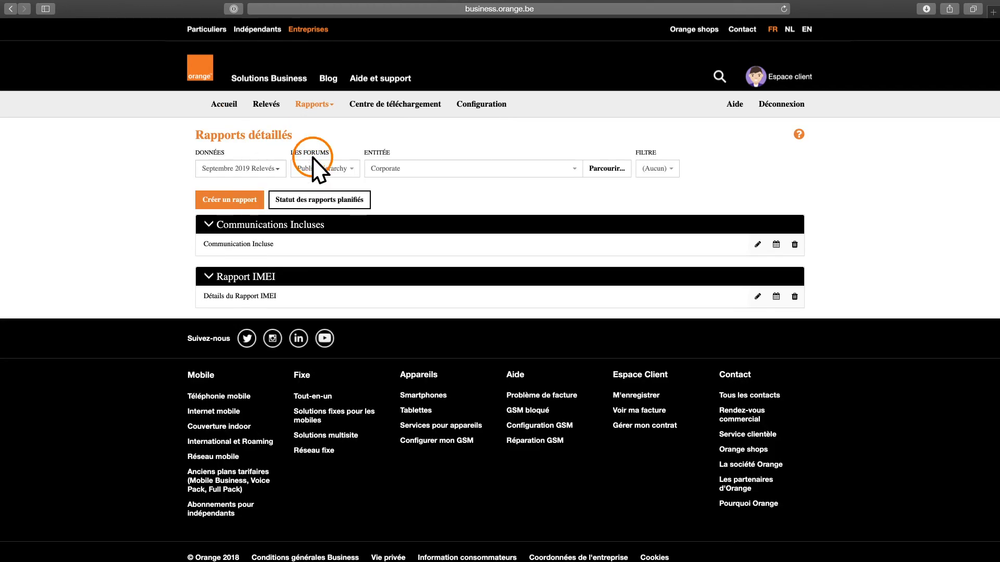
pyautogui.click(232, 203)
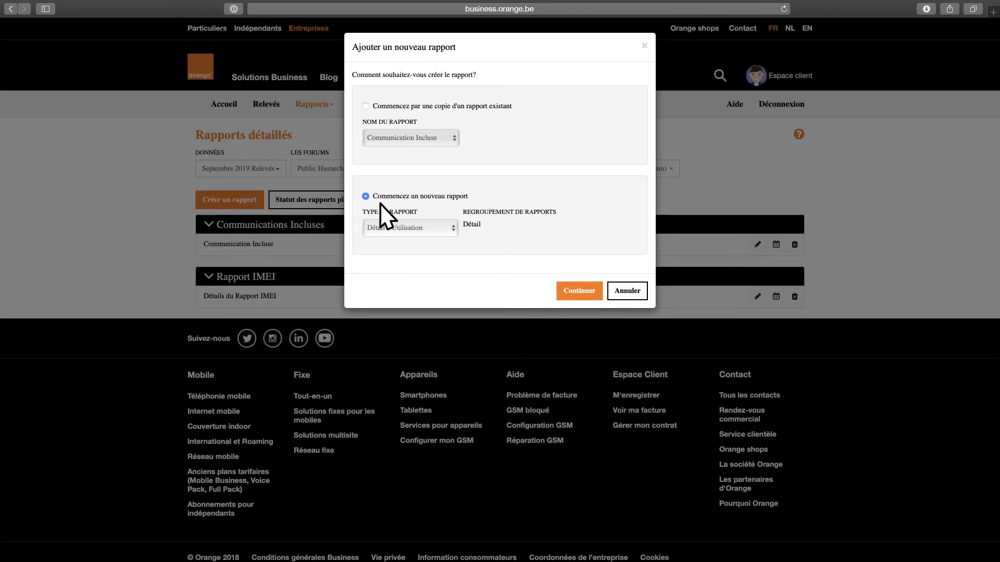
pyautogui.click(580, 291)
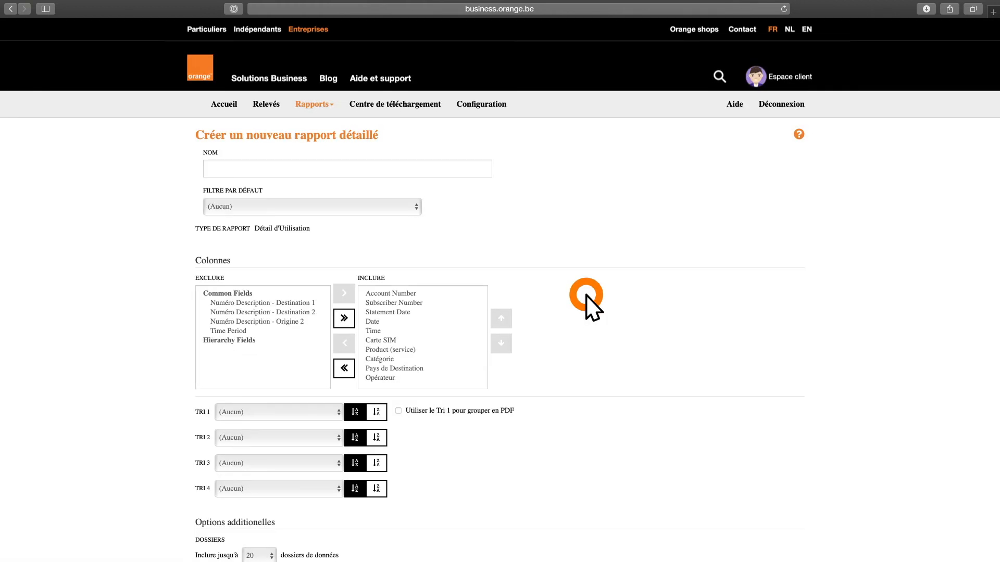
# Name the detailed report Nouveau rapport, keep the default filter at (Aucun), and save the report
pyautogui.click(412, 167)
pyautogui.write('Nouveau rapport')
pyautogui.click(407, 207)
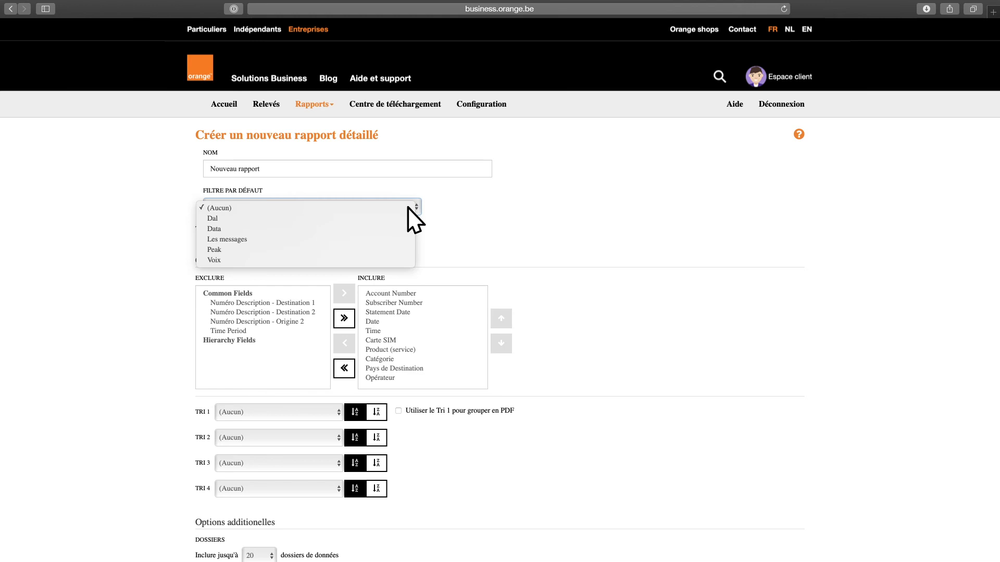
pyautogui.click(408, 207)
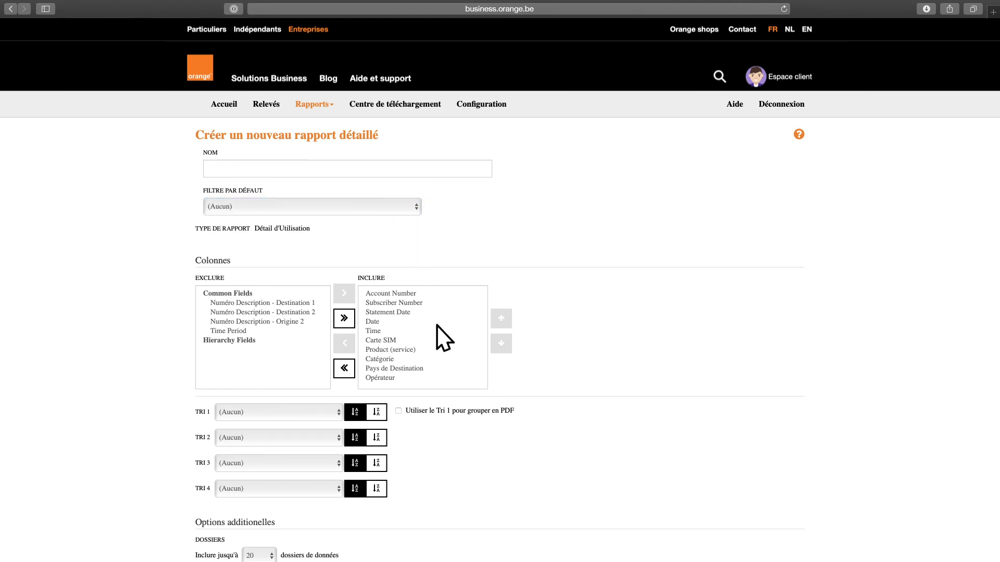
pyautogui.scroll(-4, 436, 326)
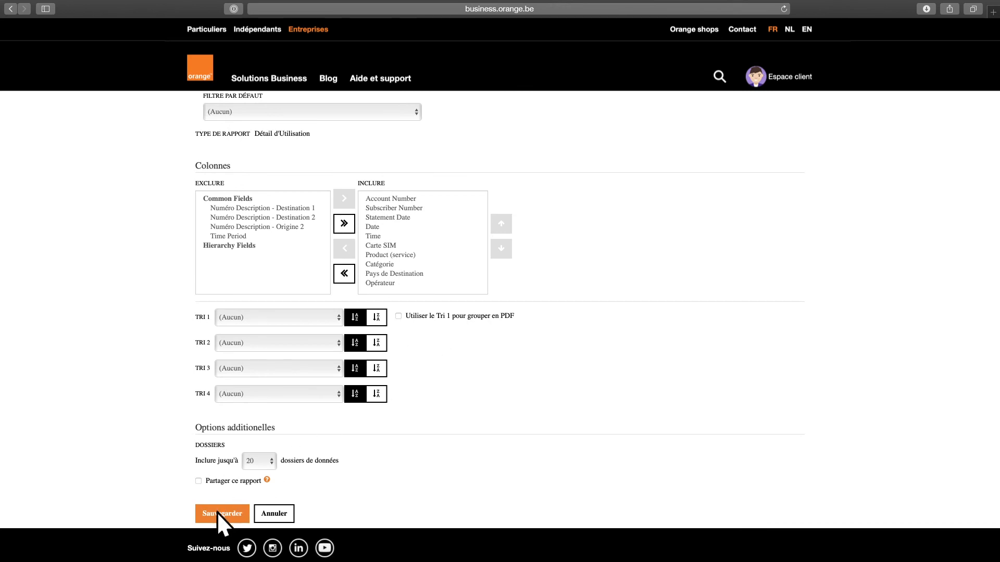
pyautogui.click(214, 513)
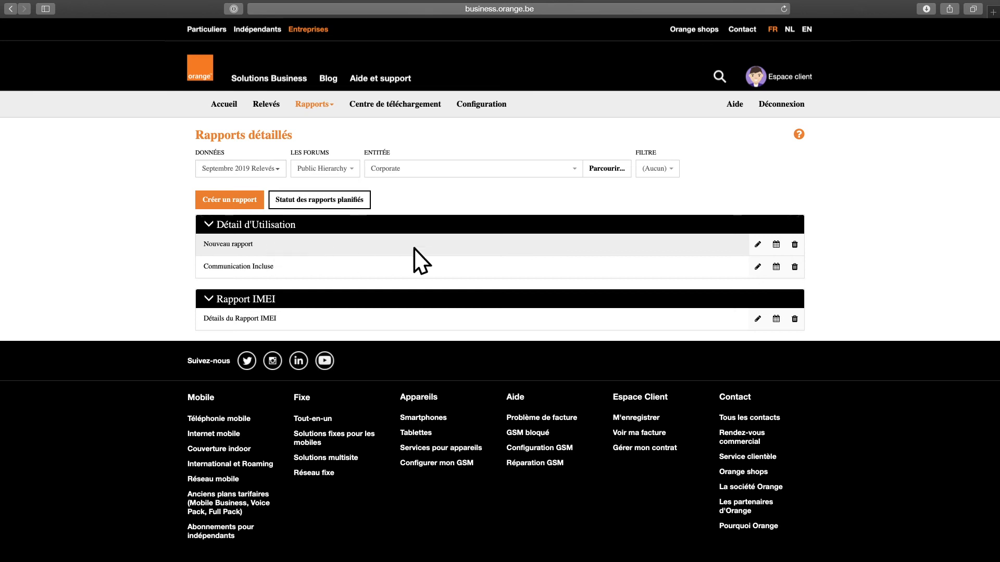
# Schedule Nouveau rapport with e-mail notification that attaches the completed order, and enter the additional recipient's e-mail address
pyautogui.click(775, 252)
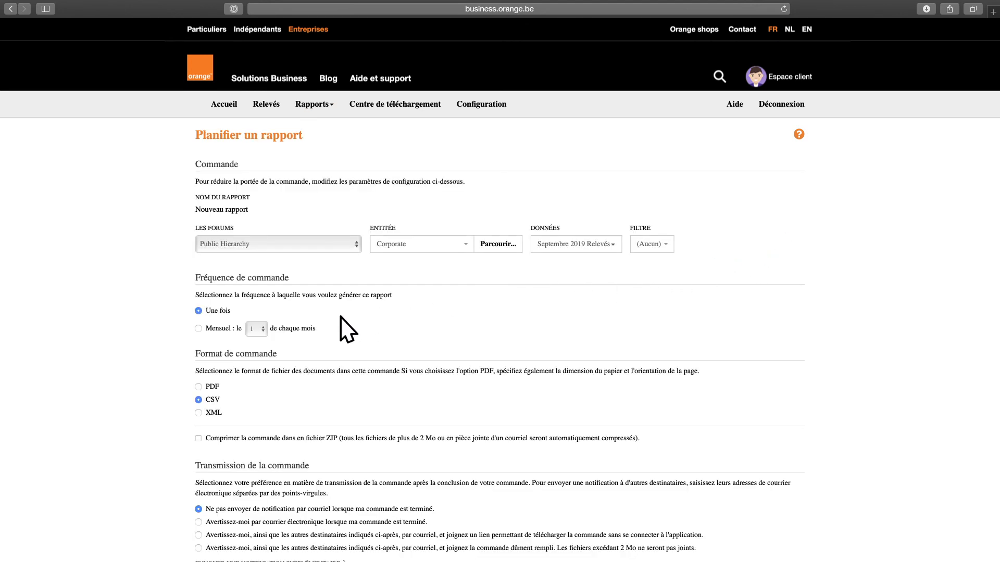
pyautogui.scroll(-3, 339, 318)
pyautogui.click(199, 455)
pyautogui.write('someone@somedomain.com')
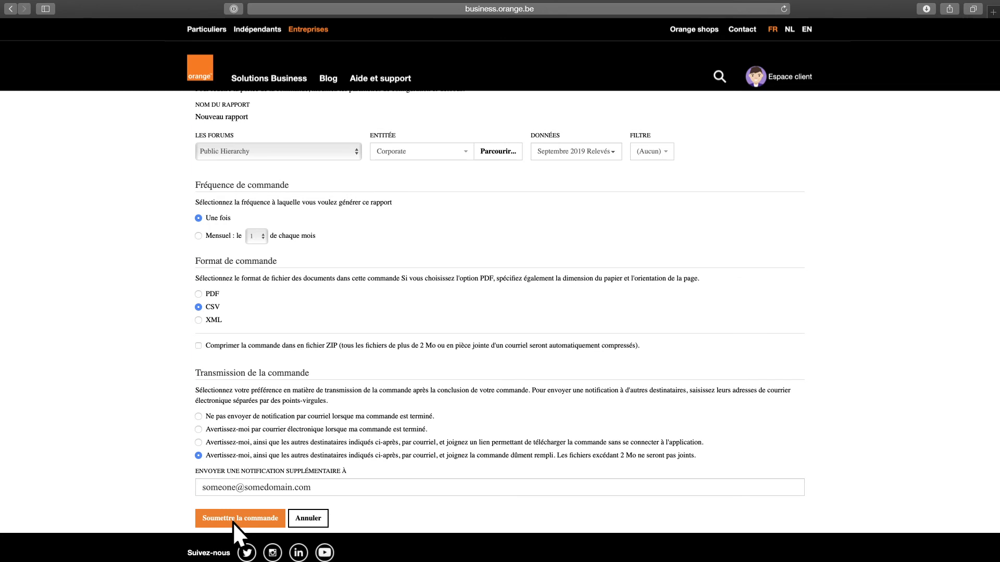
# Review the filters available for the scheduled report and keep (Aucun)
pyautogui.scroll(3, 311, 473)
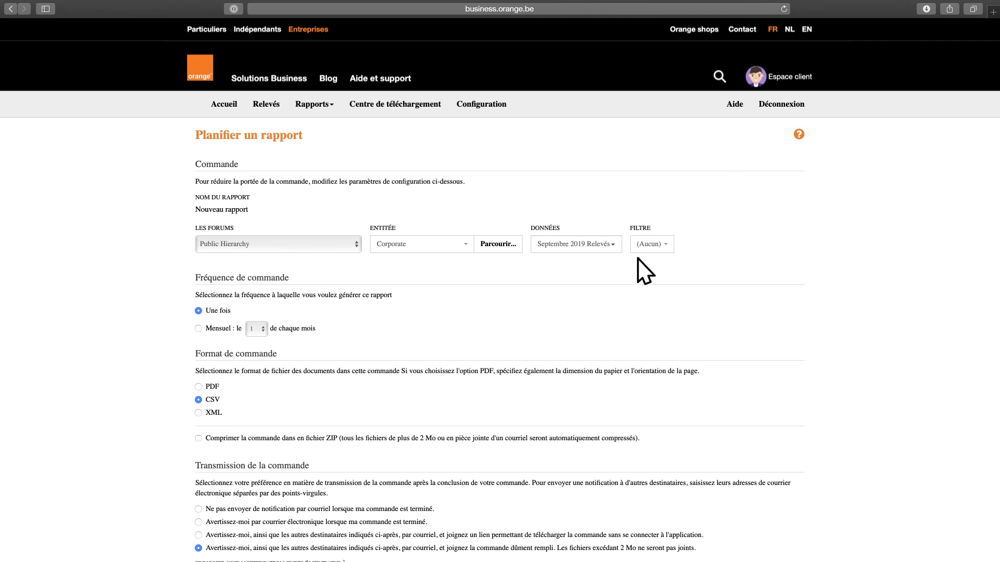
pyautogui.click(664, 245)
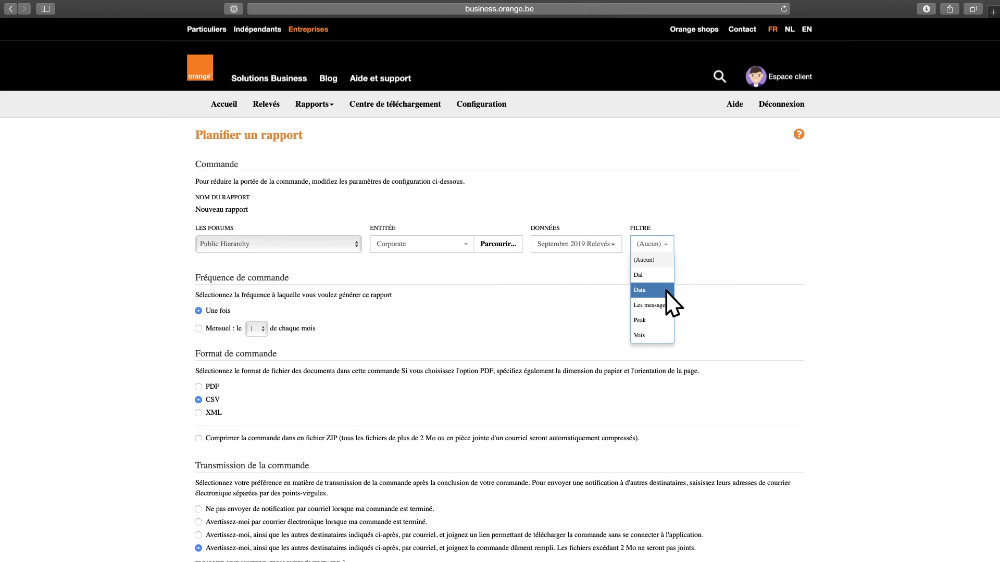
pyautogui.click(664, 263)
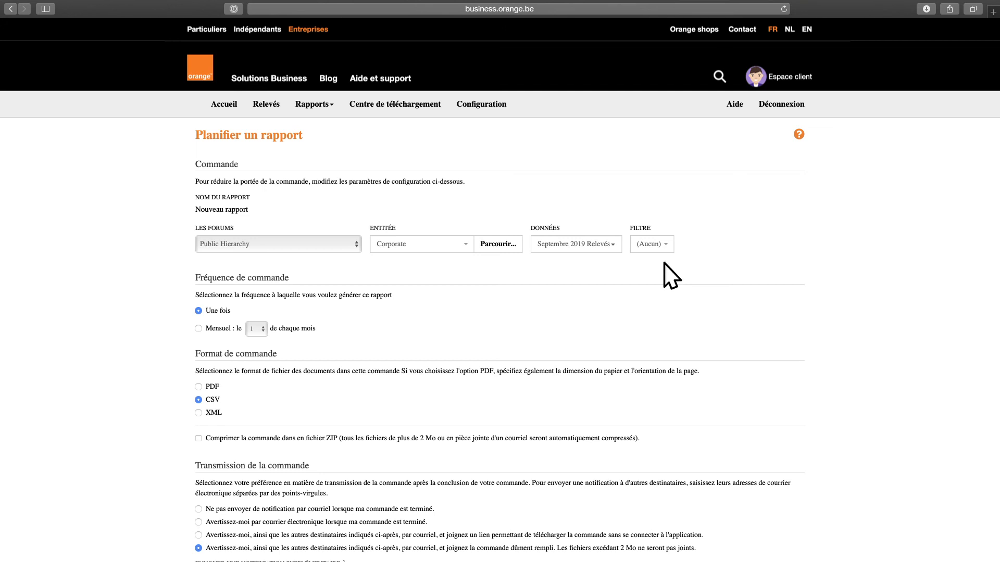
# Open the filter management in the configuration tools and start a new filter of type Détail d'Utilisation
pyautogui.click(486, 107)
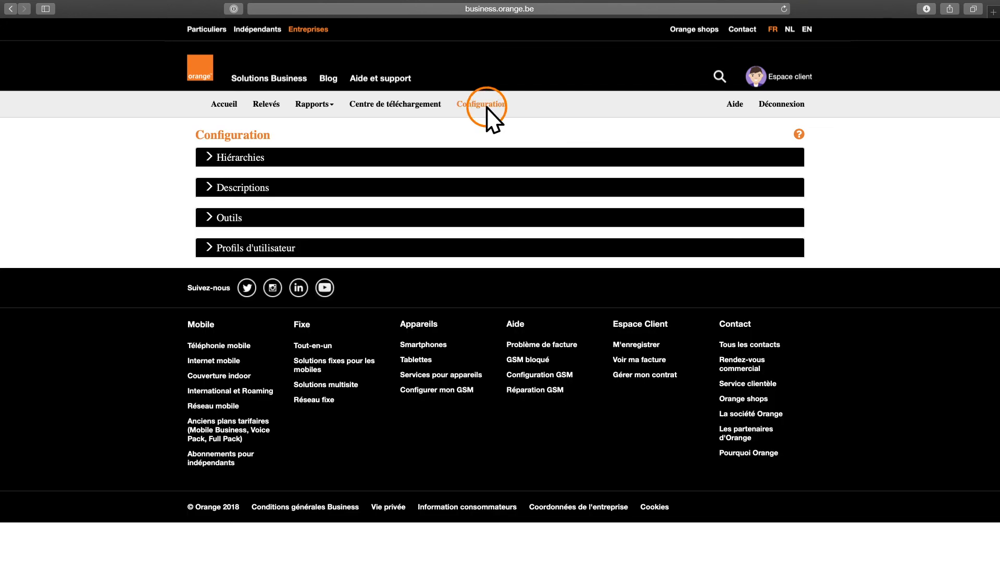
pyautogui.click(283, 216)
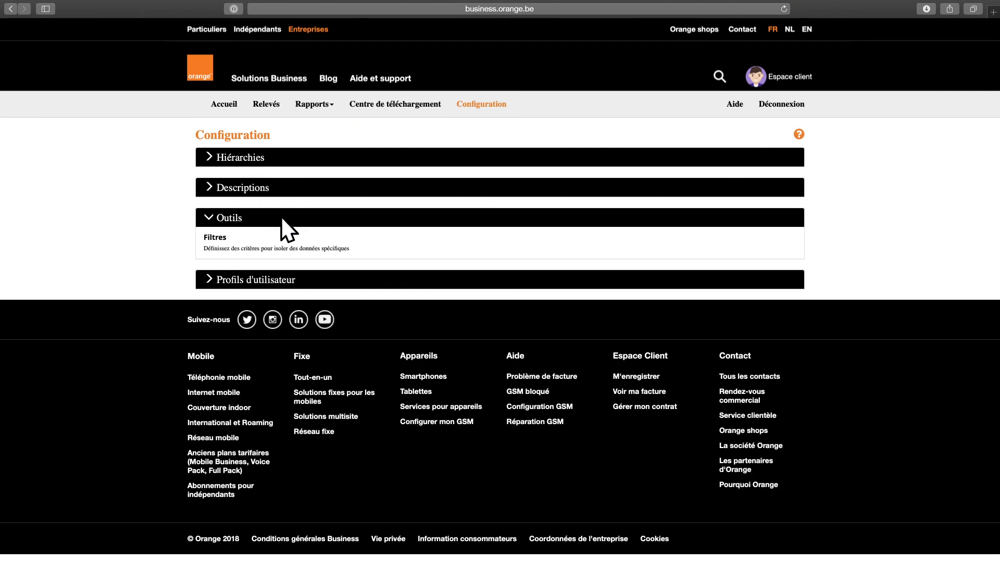
pyautogui.click(251, 252)
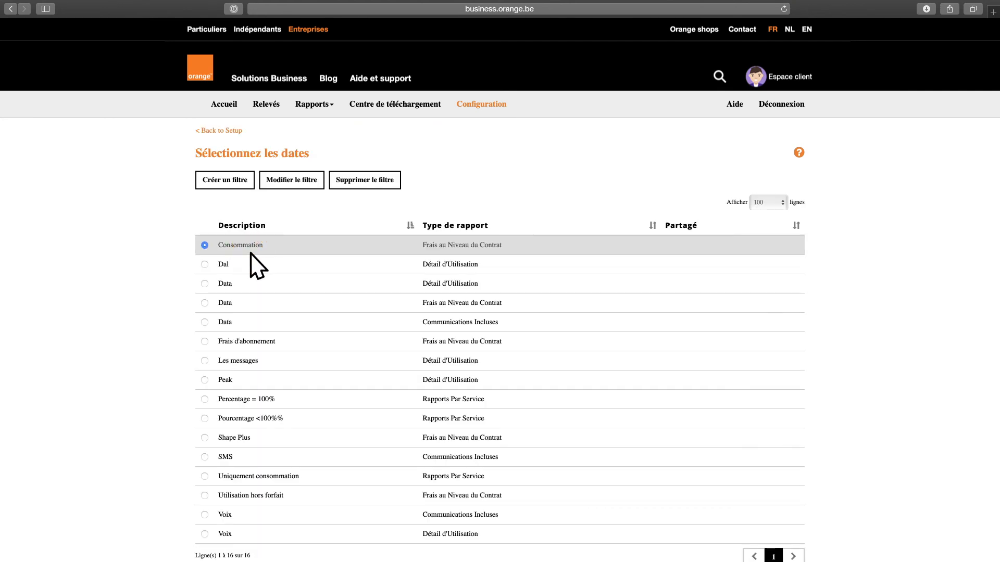
pyautogui.click(231, 187)
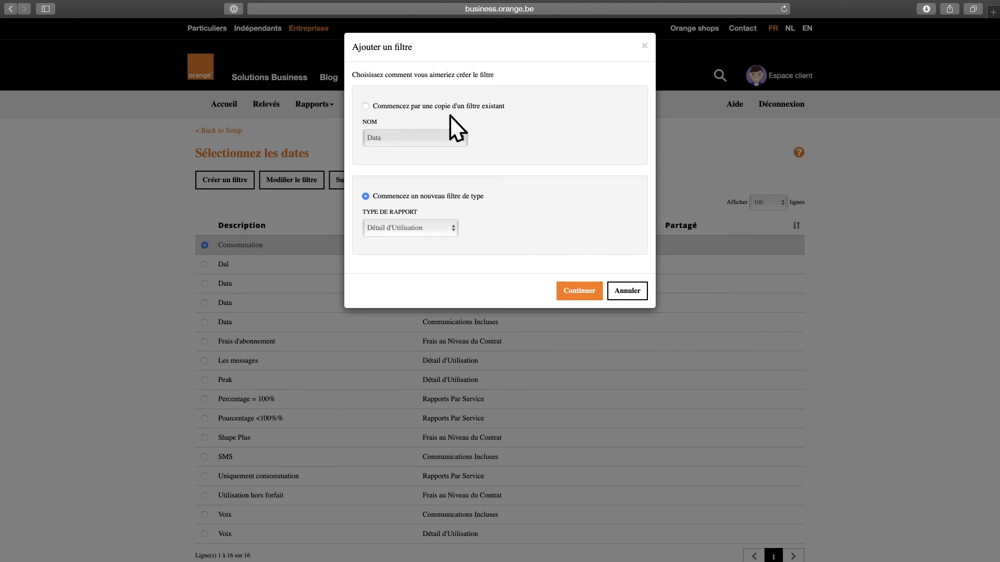
pyautogui.click(591, 297)
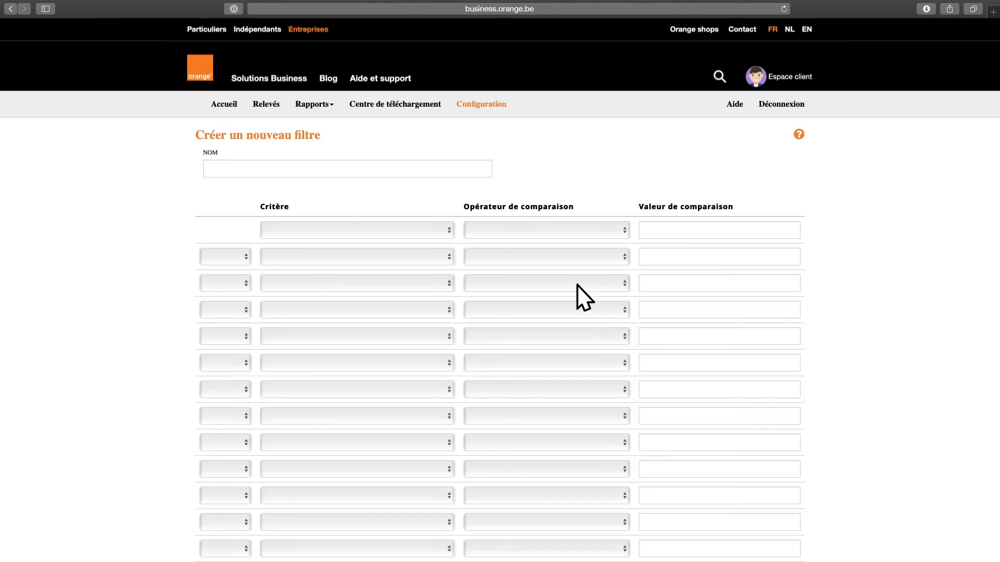
# Name the filter Nouveau filtre and define its first criterion as Product (service) contains Shap
pyautogui.write('Nouveau filtre')
pyautogui.click(438, 229)
pyautogui.click(437, 458)
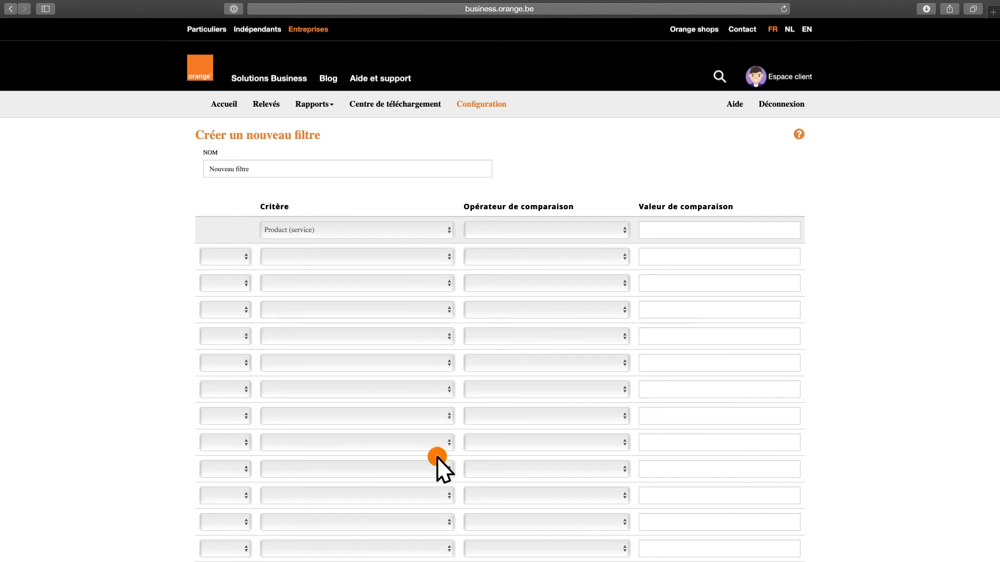
pyautogui.click(609, 227)
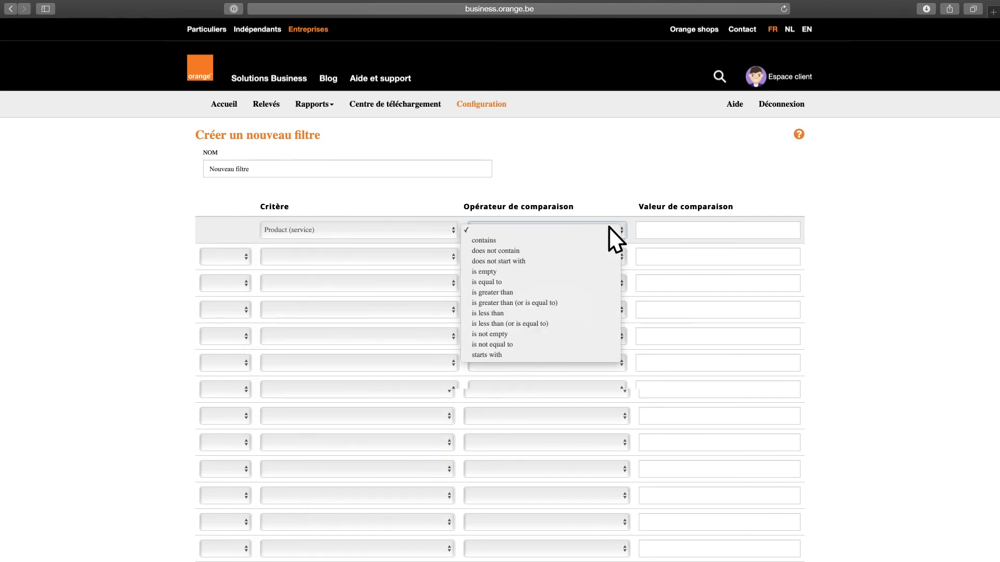
pyautogui.click(608, 239)
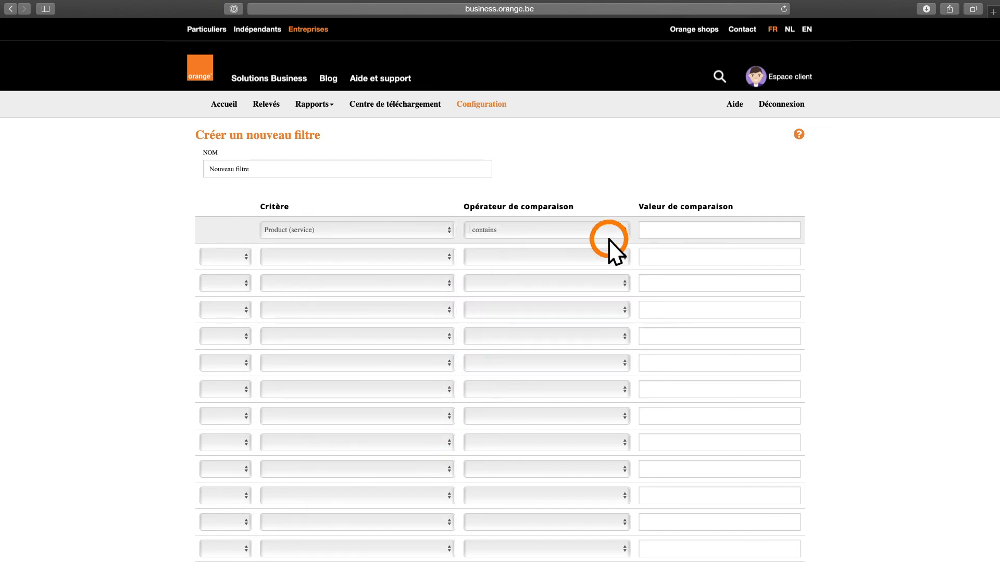
pyautogui.click(745, 227)
pyautogui.write('Shap')
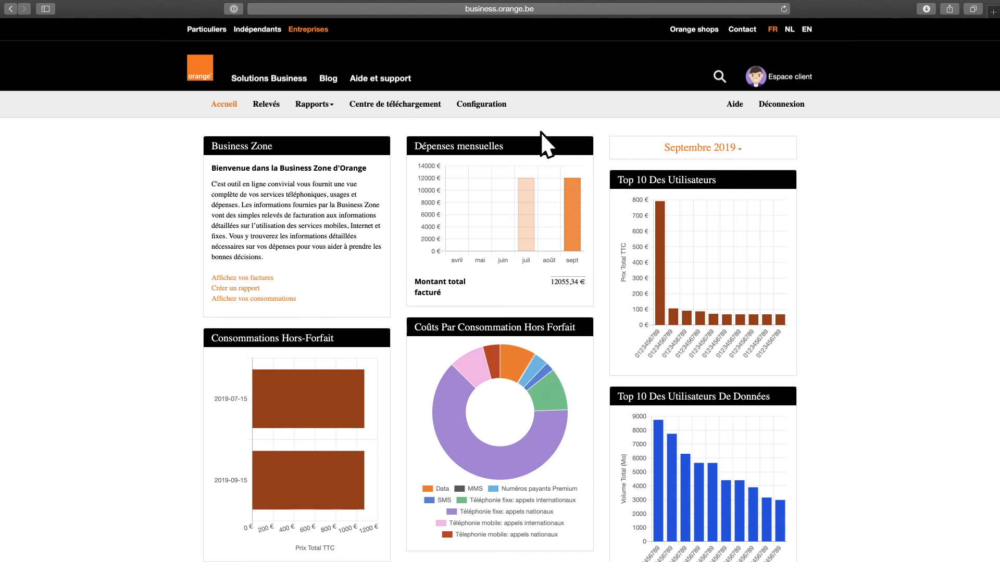
# Return to the configuration page and display its help explanation
pyautogui.click(489, 106)
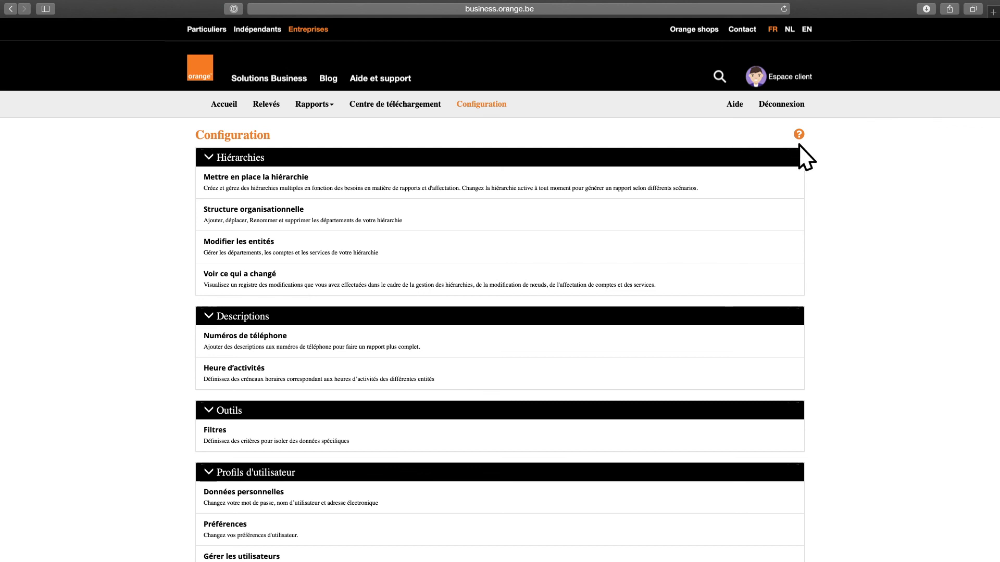
pyautogui.moveTo(799, 135)
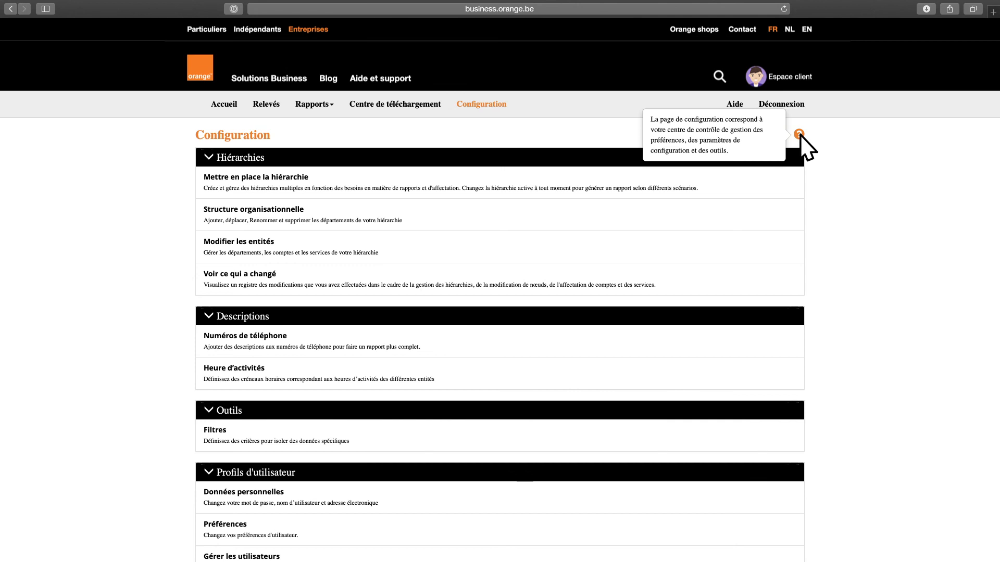